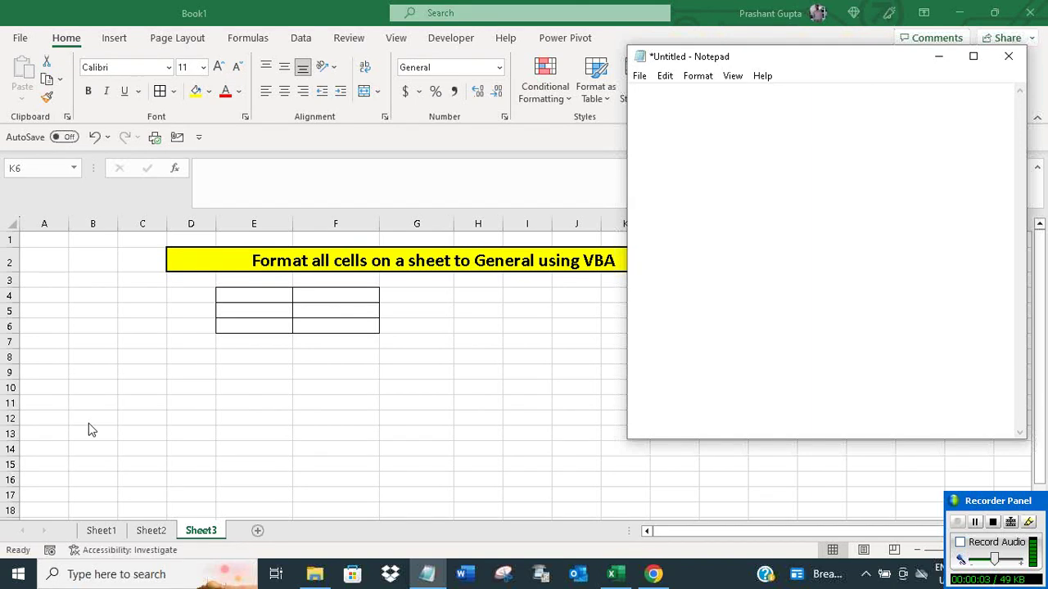
Step: Type the 'Hello,' greeting, the line about formatting all cells to General using VBA, and 'So, let's do it.'
text(Hello)
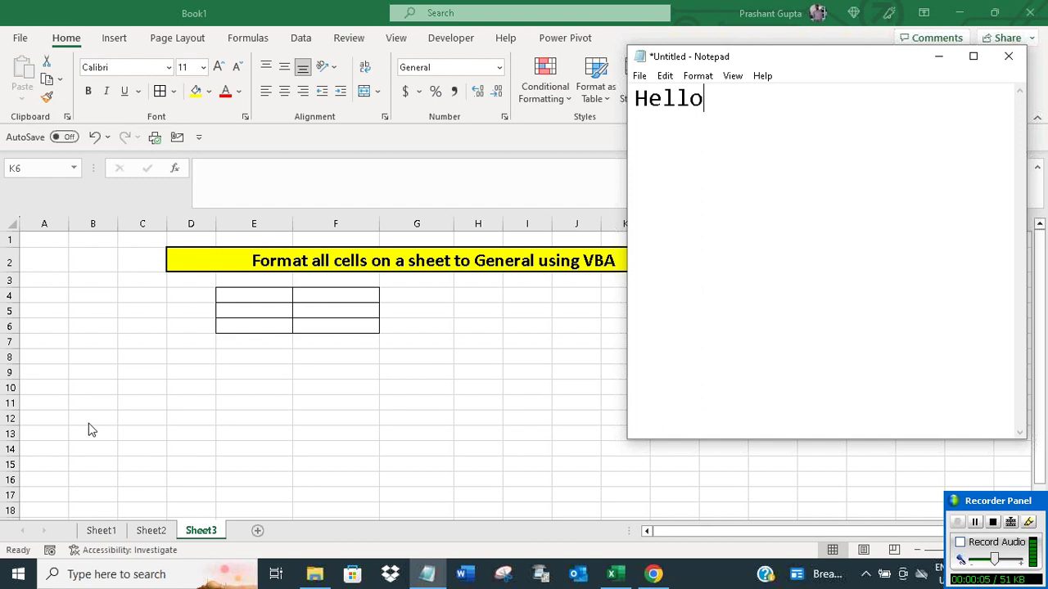
text(,)
key(Return)
key(Return)
key(Return)
key(Return)
text(In)
text( this video, I)
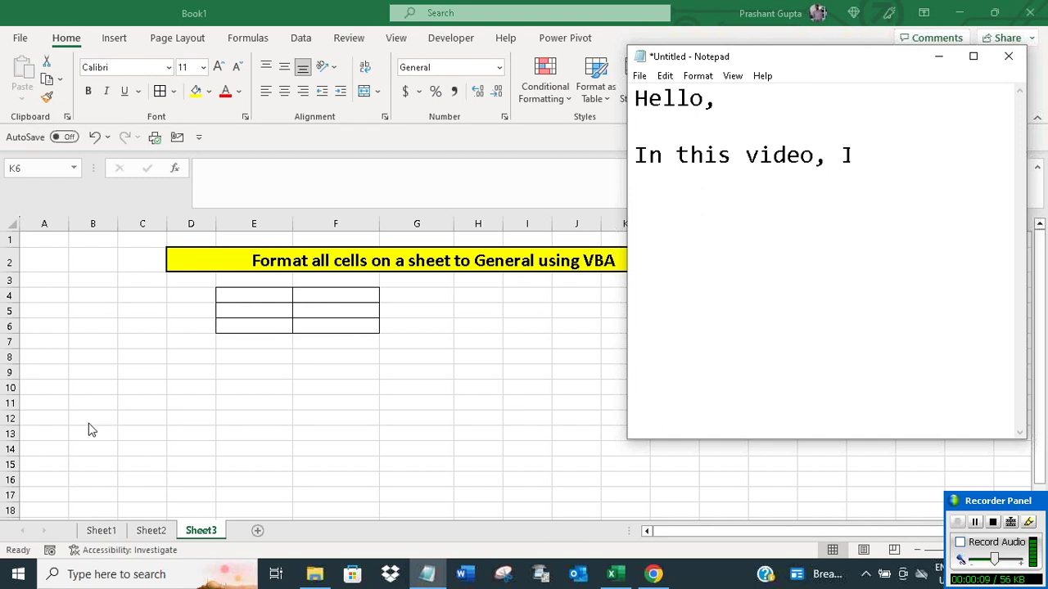
text( will show,)
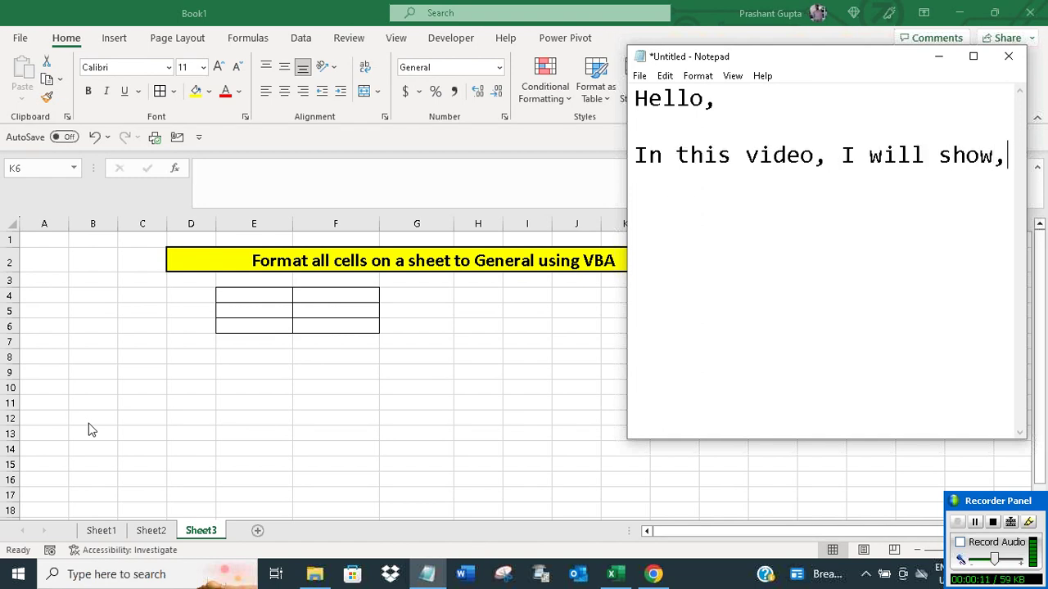
text( how to format al)
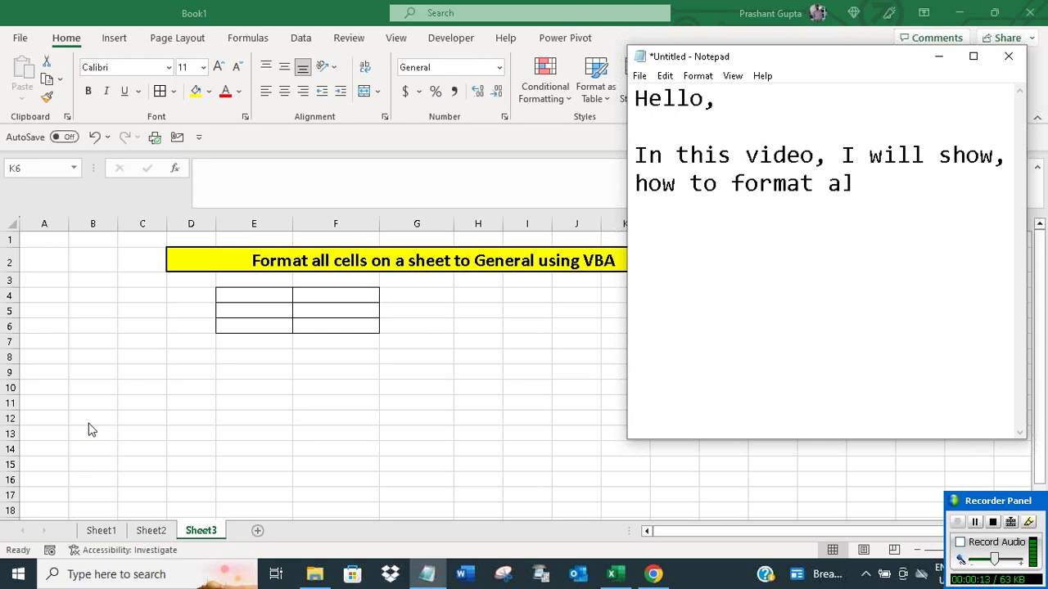
text(l cells on a )
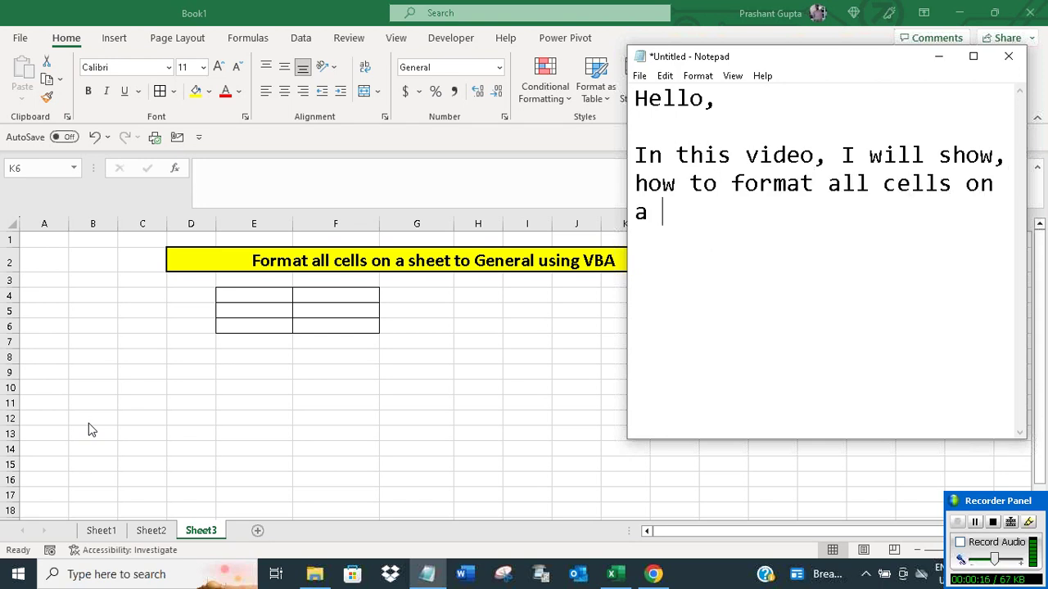
text(sheet to Gen)
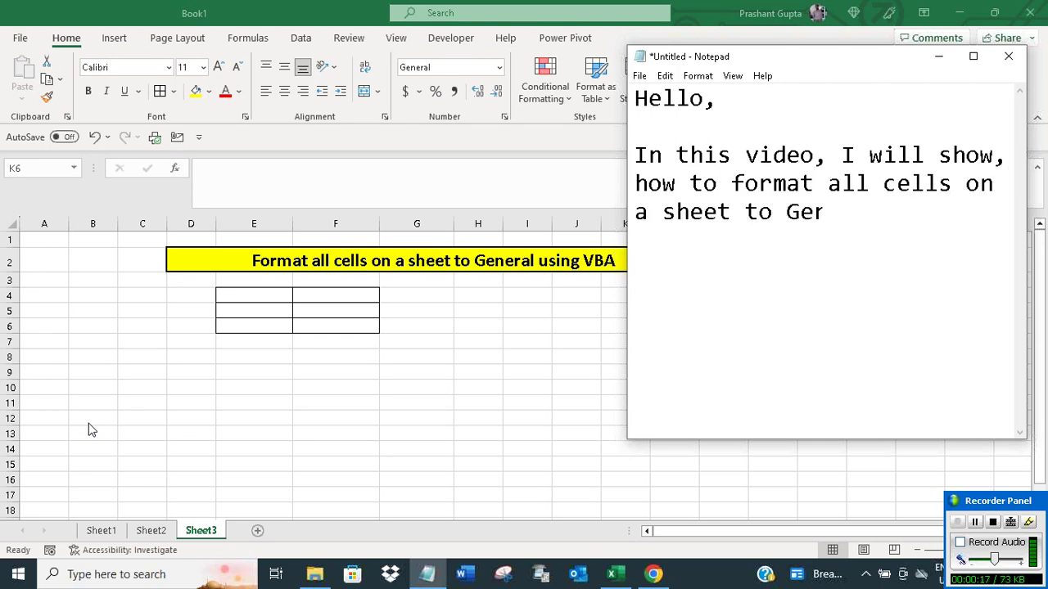
text(eral using V)
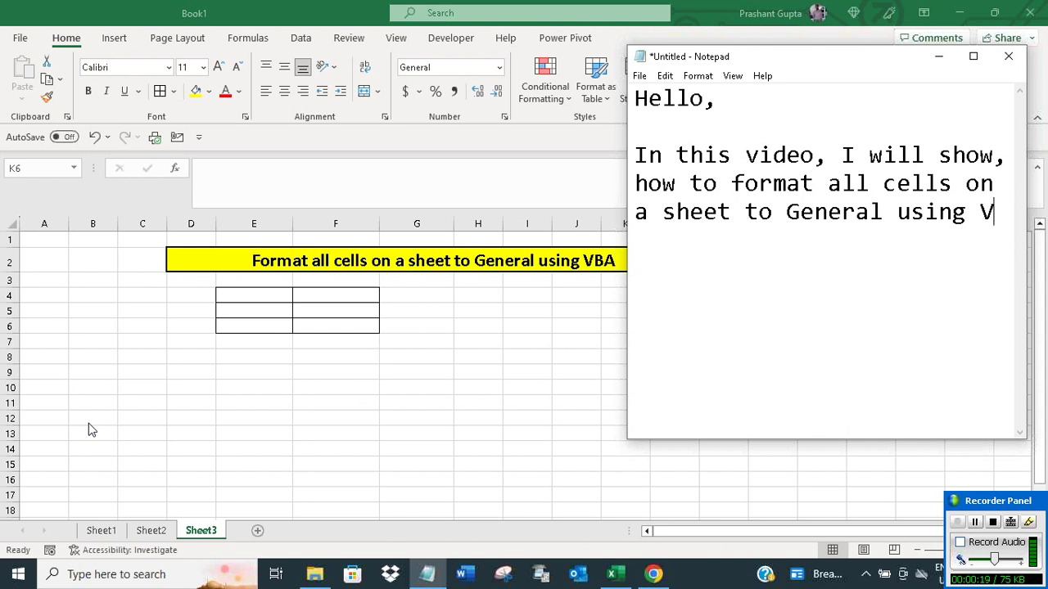
text(BA.)
key(Return)
text(Sc)
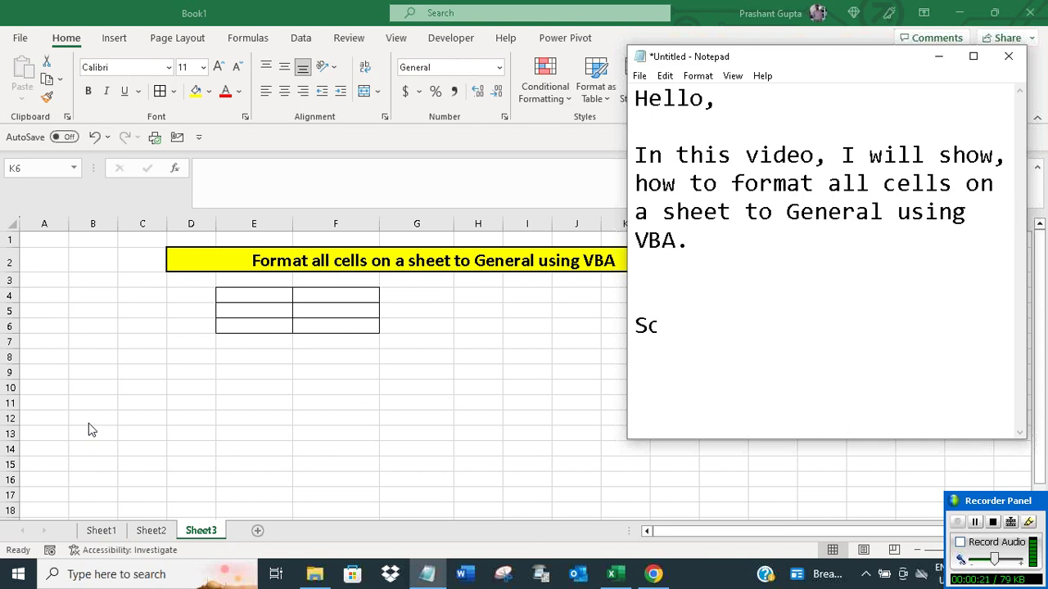
text( let)
text(s )
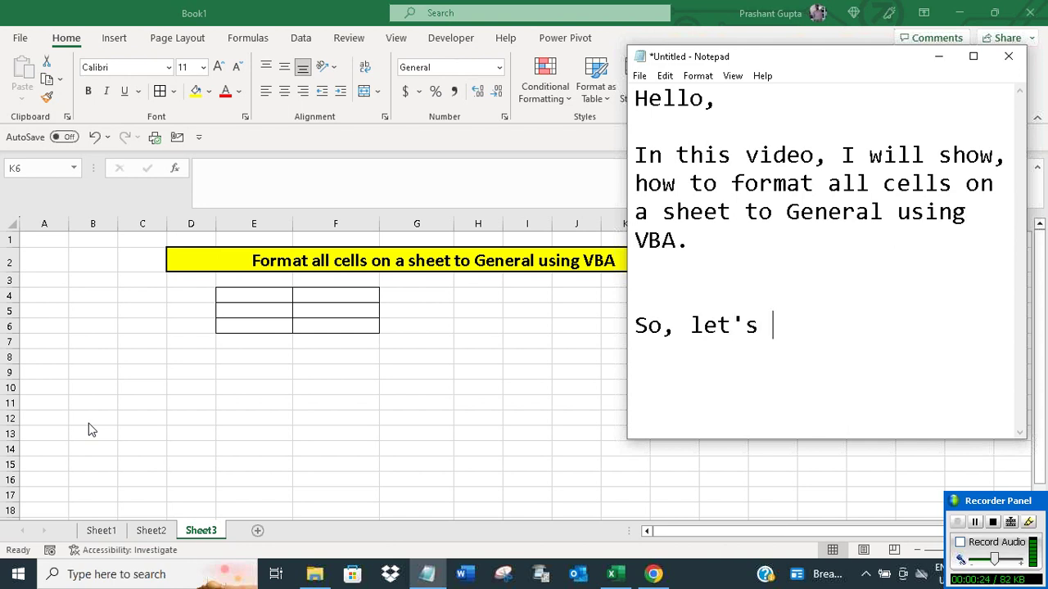
text(do it.)
key(Return)
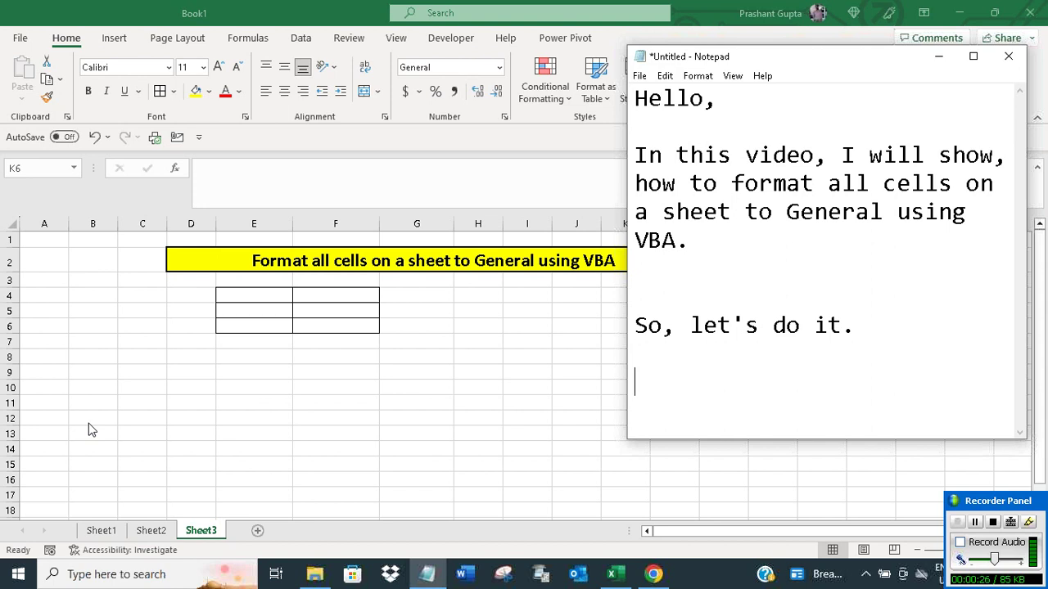
Step: Clear the table's formatting with Format Painter from H5, then apply All Borders to E4:F6
click(939, 57)
click(336, 356)
click(478, 311)
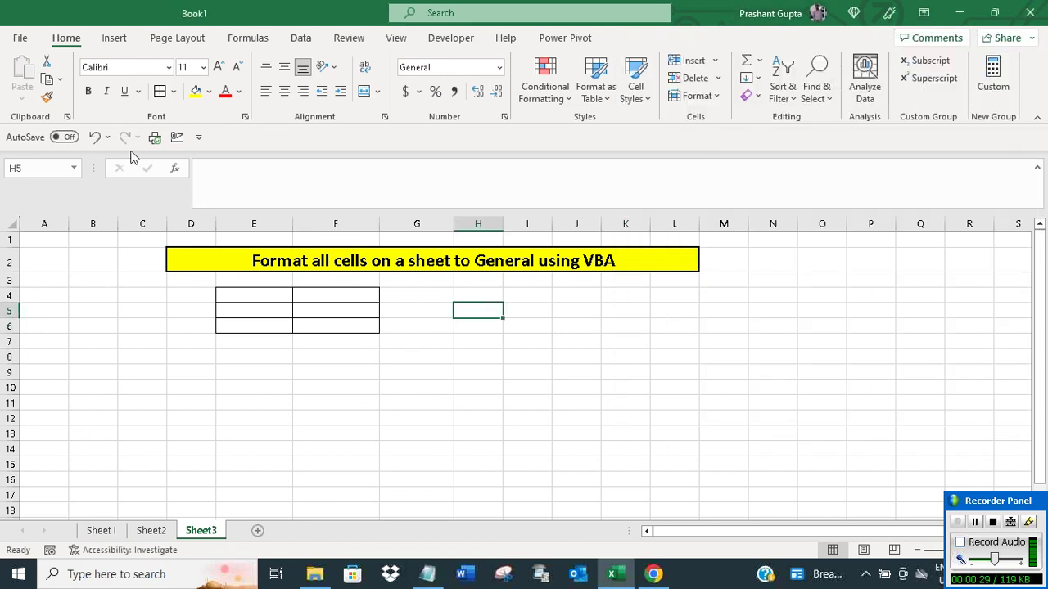
click(47, 99)
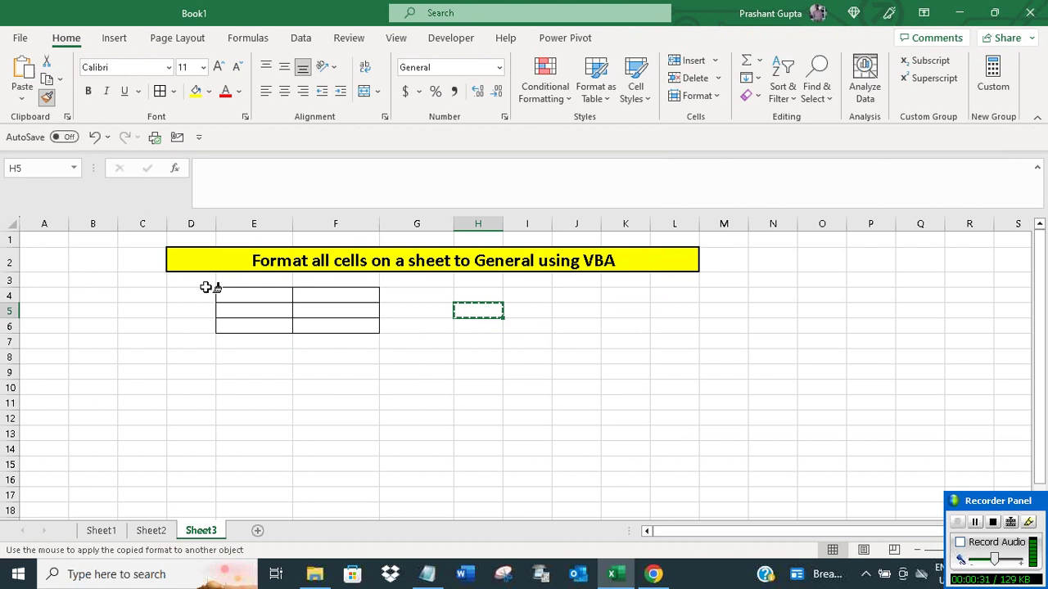
drag(206, 282, 392, 347)
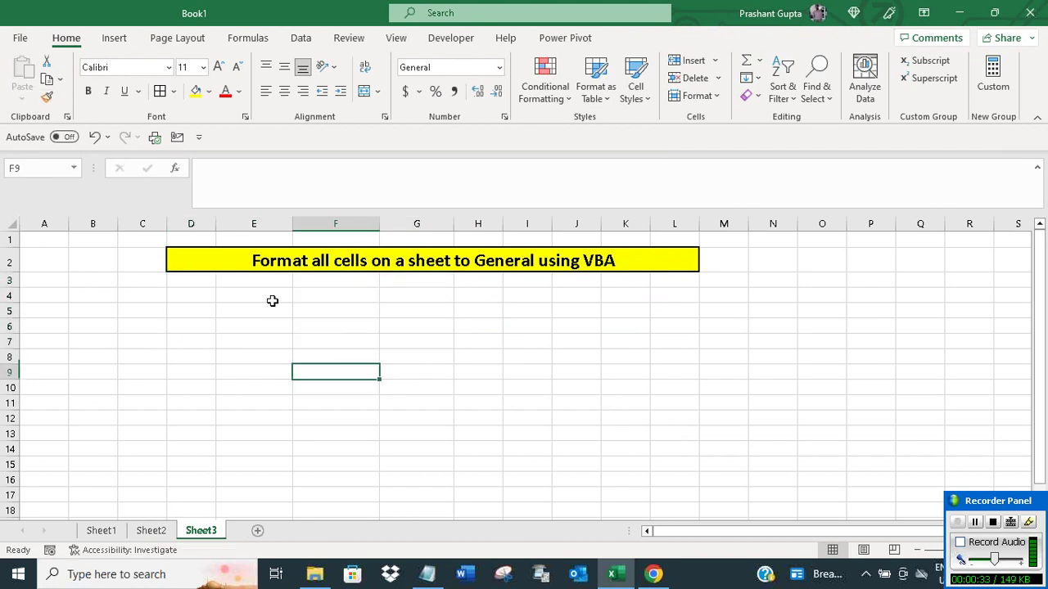
drag(253, 297, 353, 326)
click(160, 91)
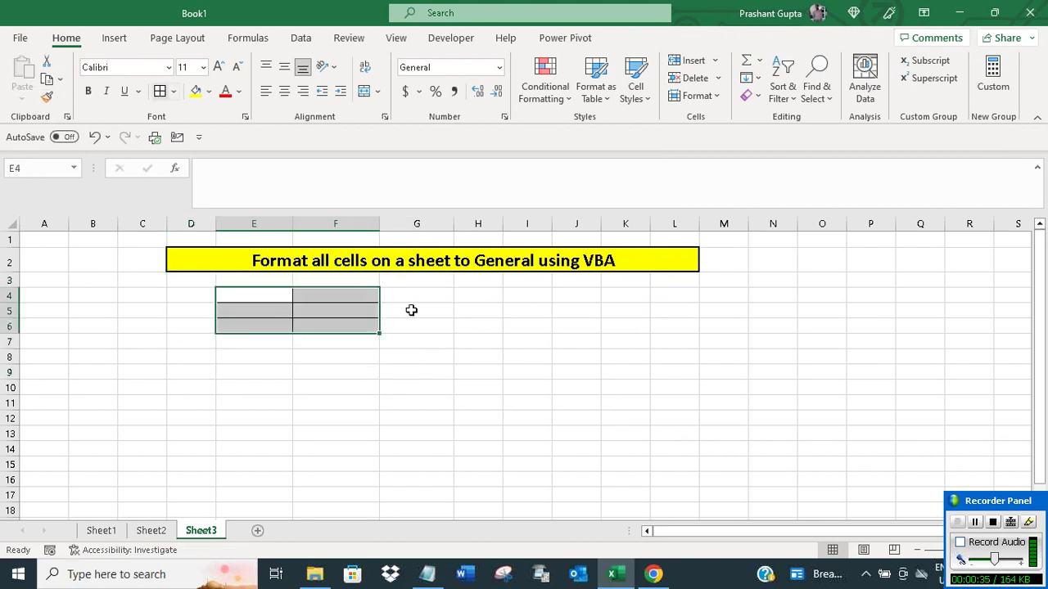
click(410, 309)
Step: Format E4 as Percentage and enter 45, so it shows 4500.00%
click(258, 296)
right_click(258, 295)
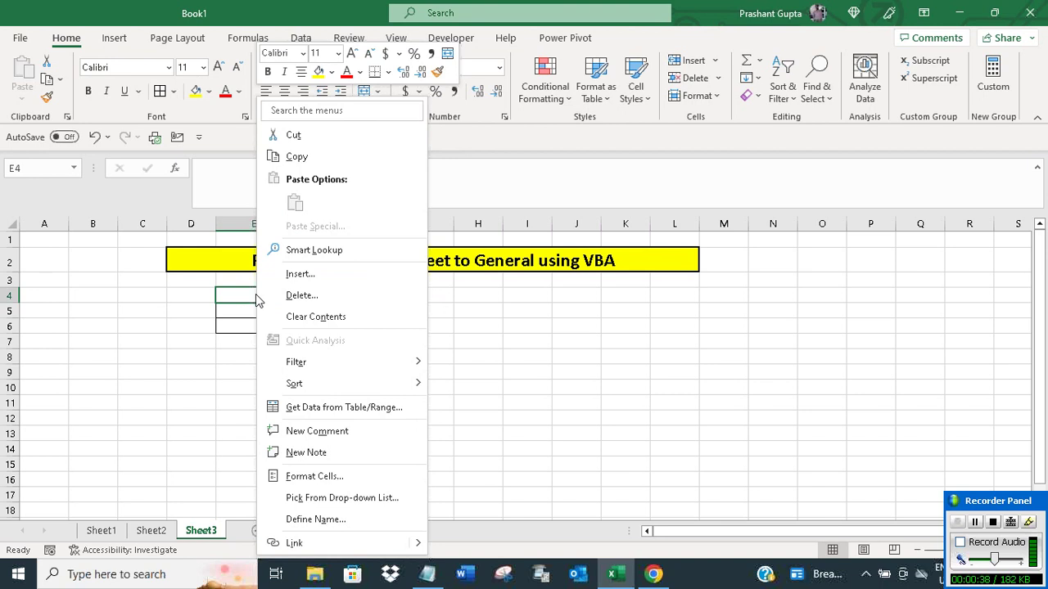
click(318, 476)
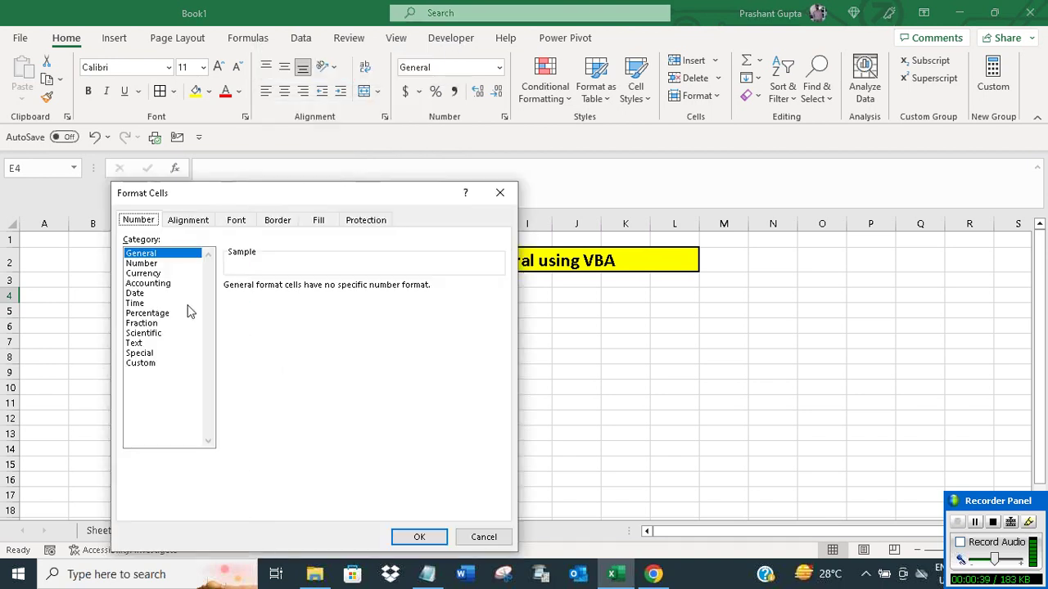
click(143, 315)
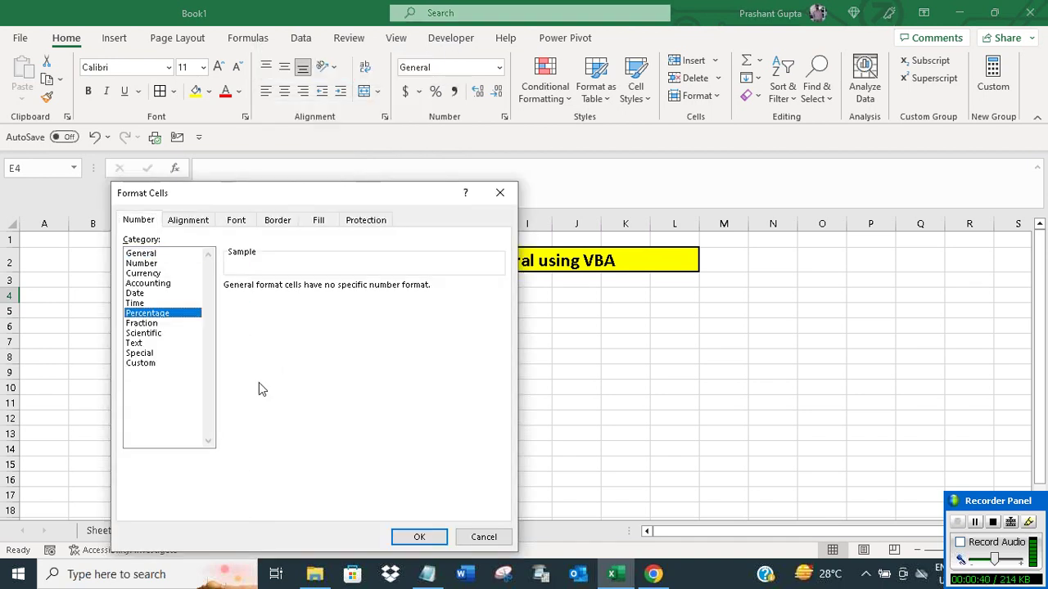
click(420, 537)
text(4)
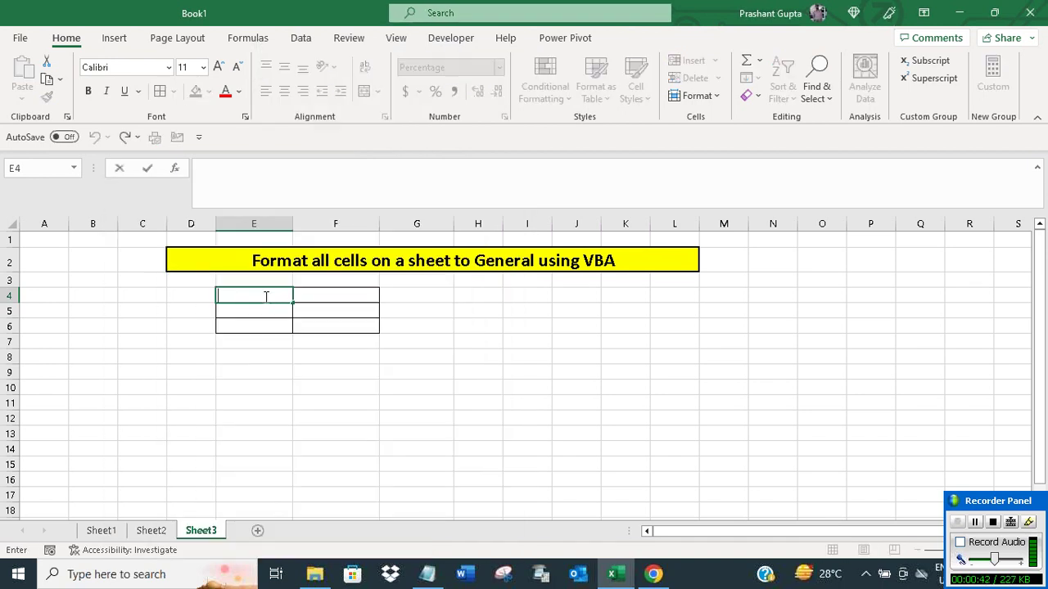
text(5)
click(324, 320)
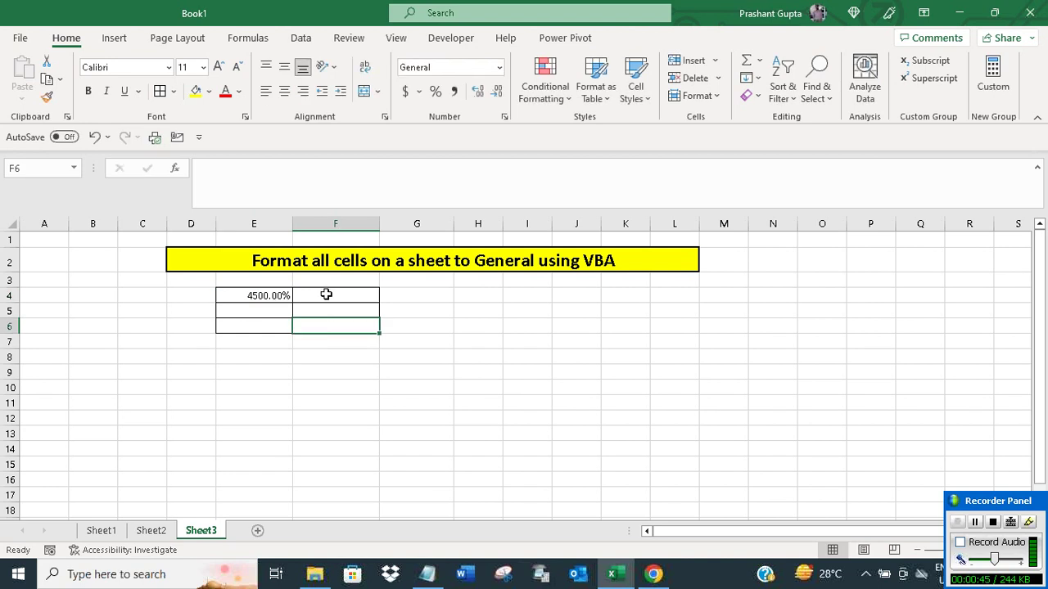
click(326, 295)
Step: Give F4 the Time format and enter 5:50, displayed as 5:50:00 AM
right_click(326, 295)
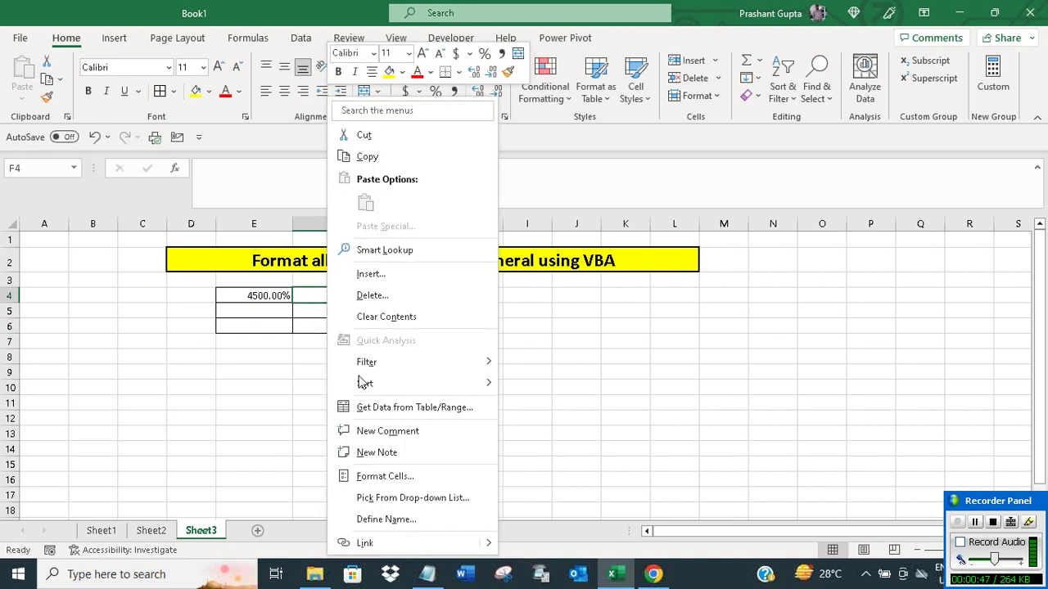
click(382, 477)
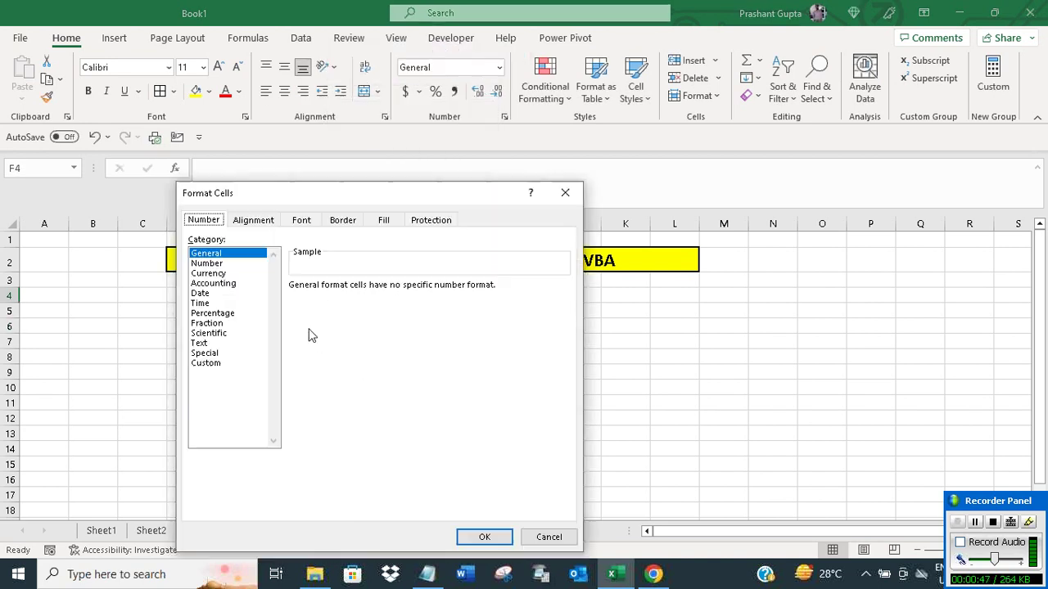
click(200, 304)
click(483, 536)
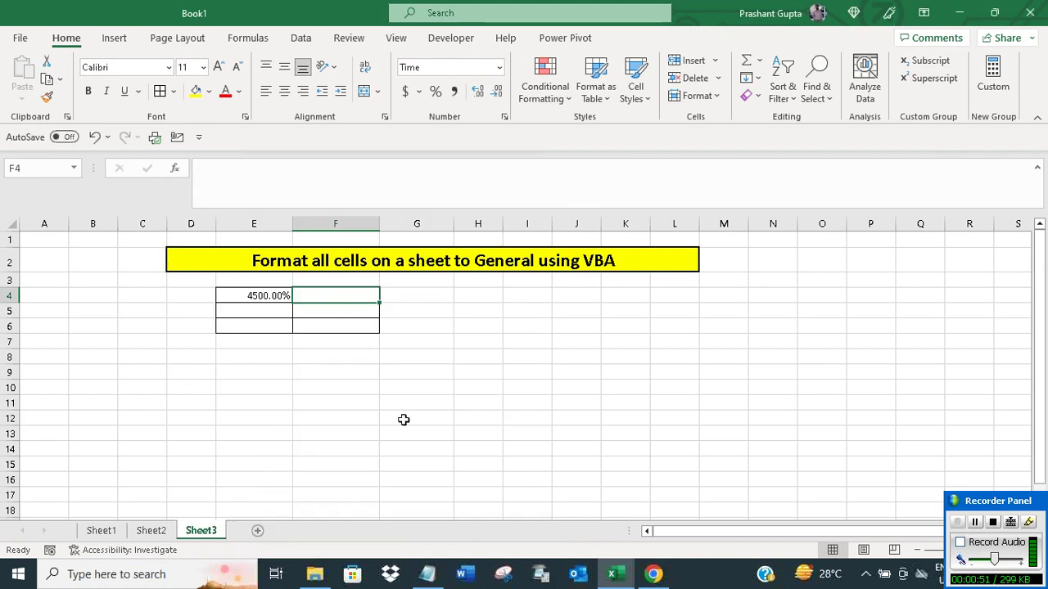
key(ctrl+z)
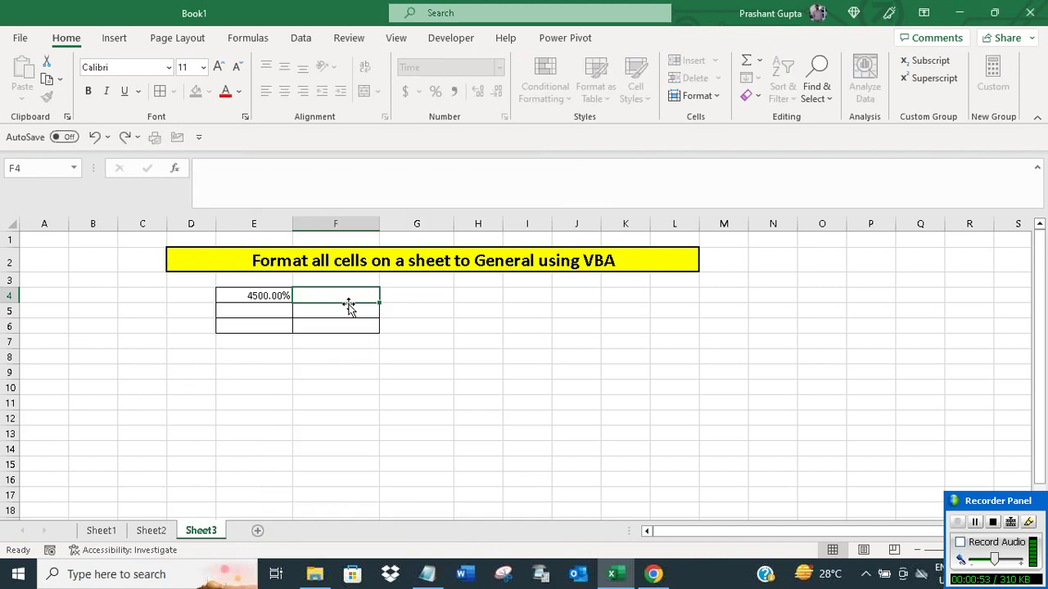
text(5:)
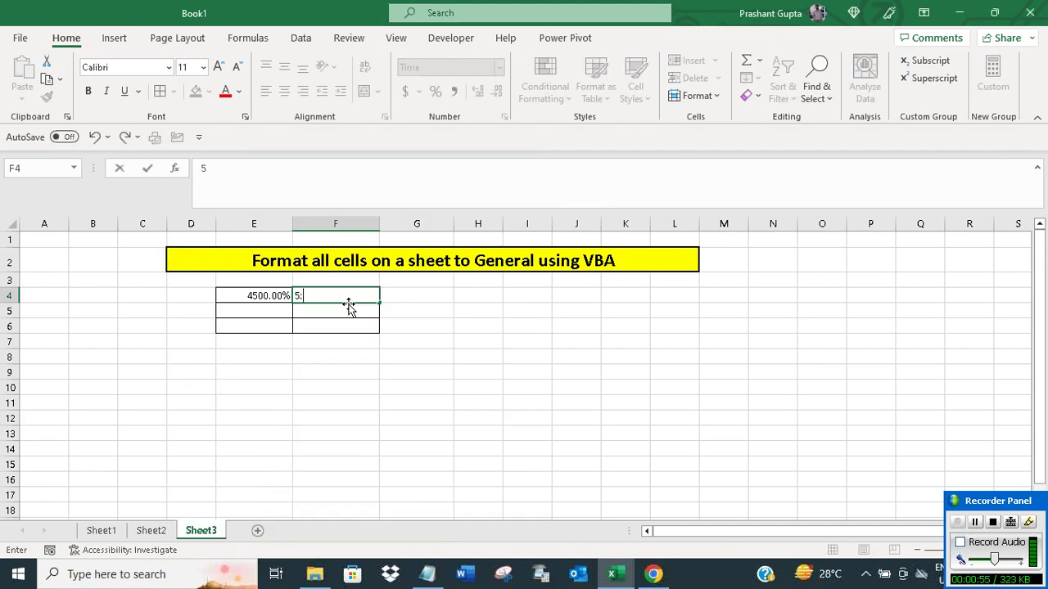
text(50)
click(263, 309)
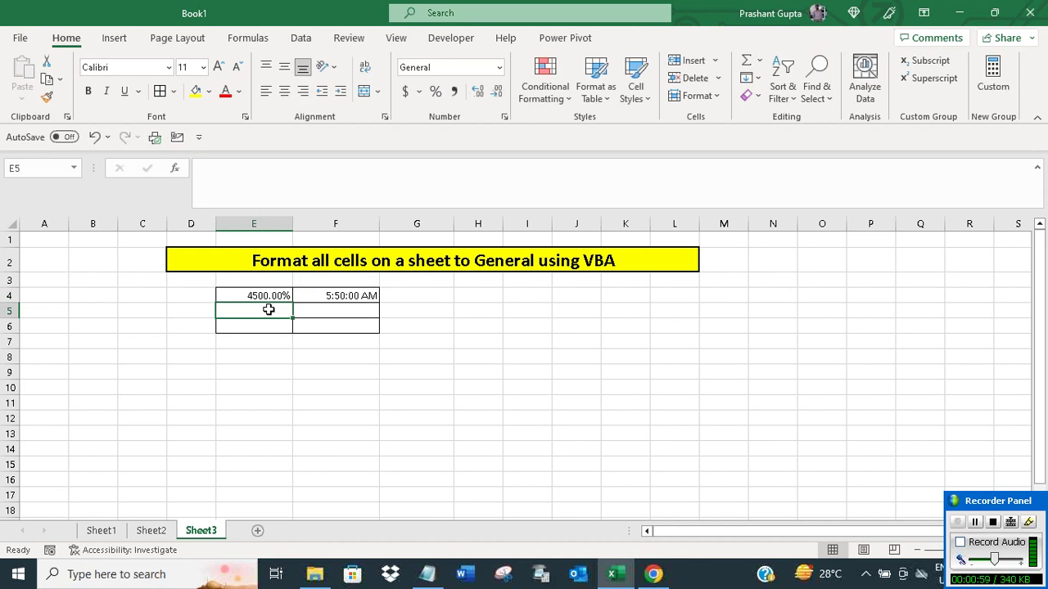
Step: Format E5 as Text and type a person's full name into it
right_click(269, 310)
click(305, 475)
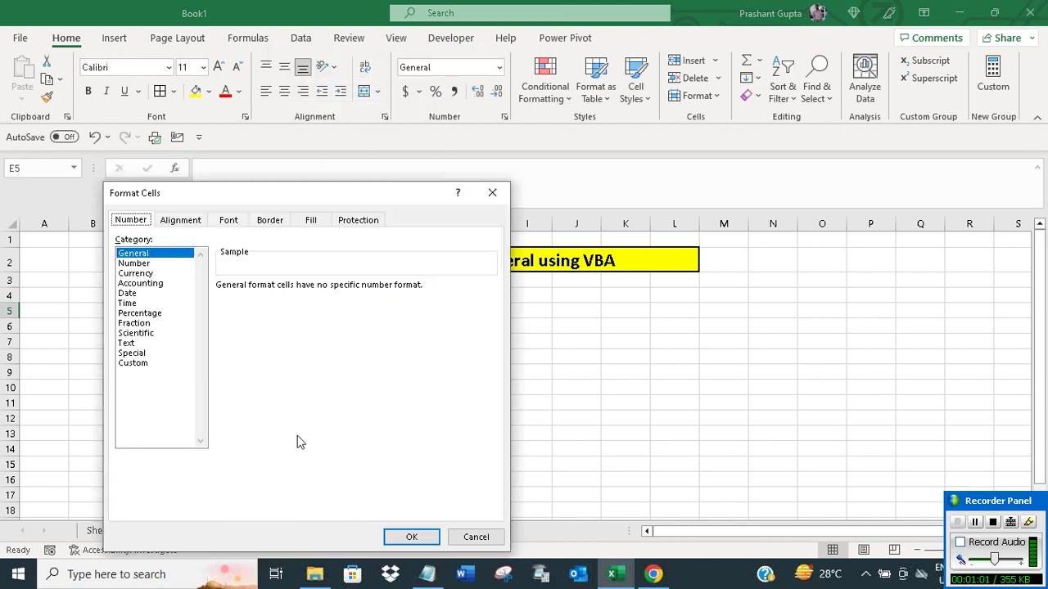
click(127, 343)
click(405, 536)
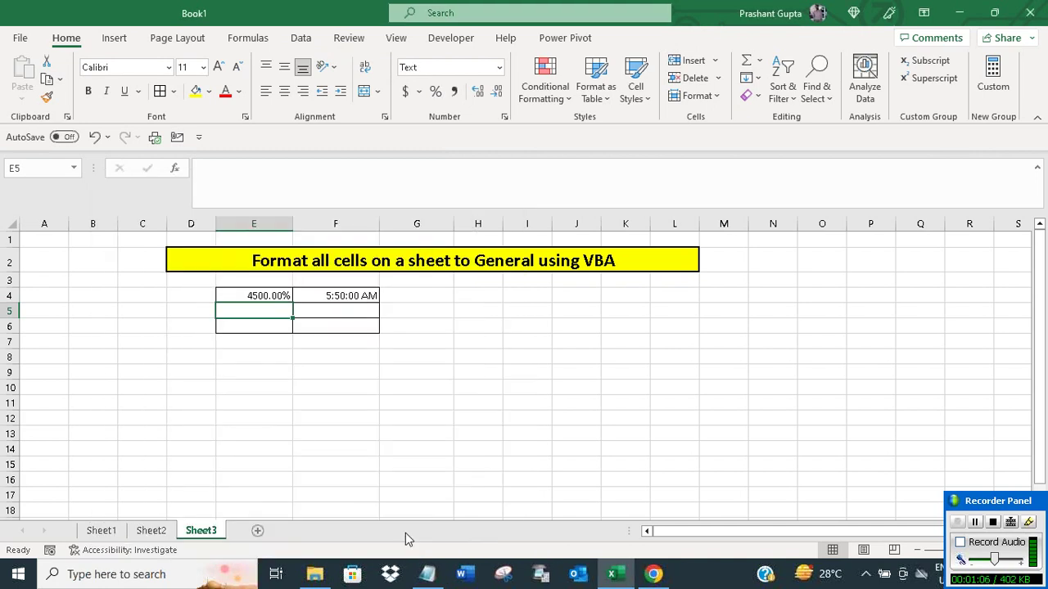
text(Diana Sen)
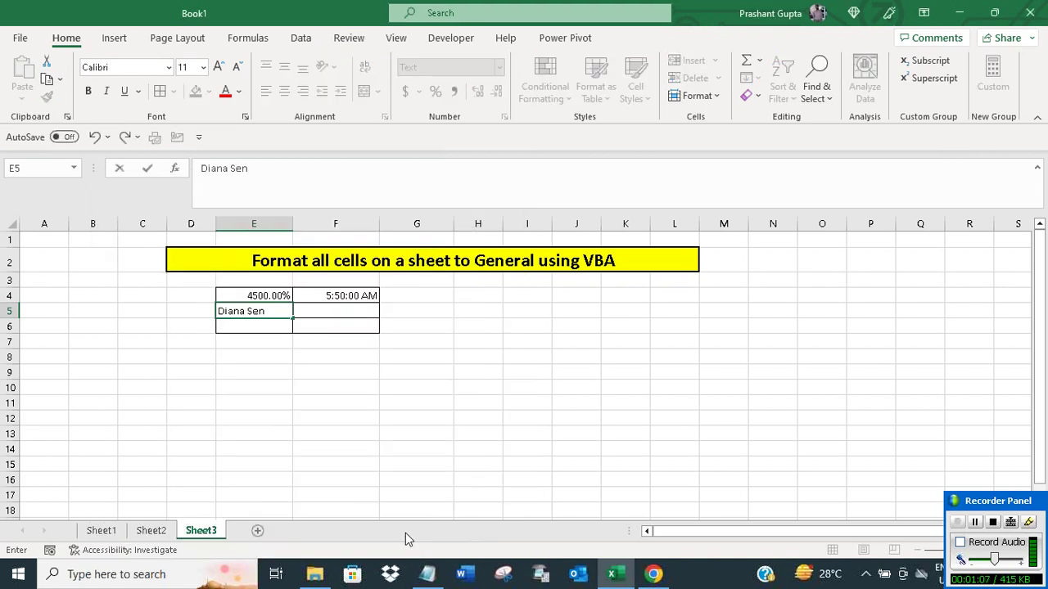
key(BackSpace)
key(BackSpace)
text(pencer)
click(329, 311)
Step: Format F5 as Date and enter 5/5/2023, replacing a trial =Today() formula
right_click(329, 312)
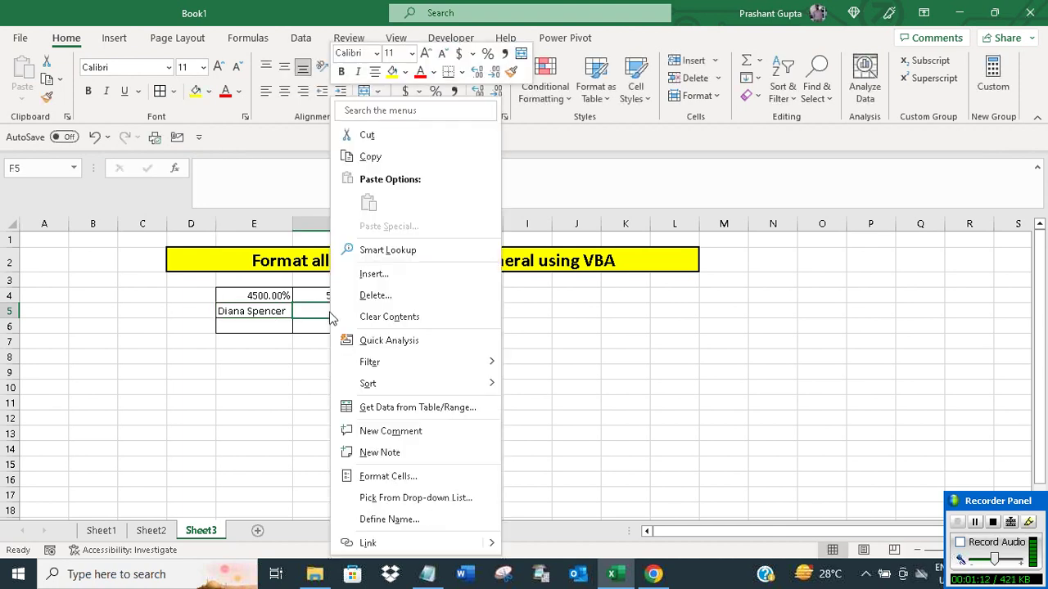
click(367, 409)
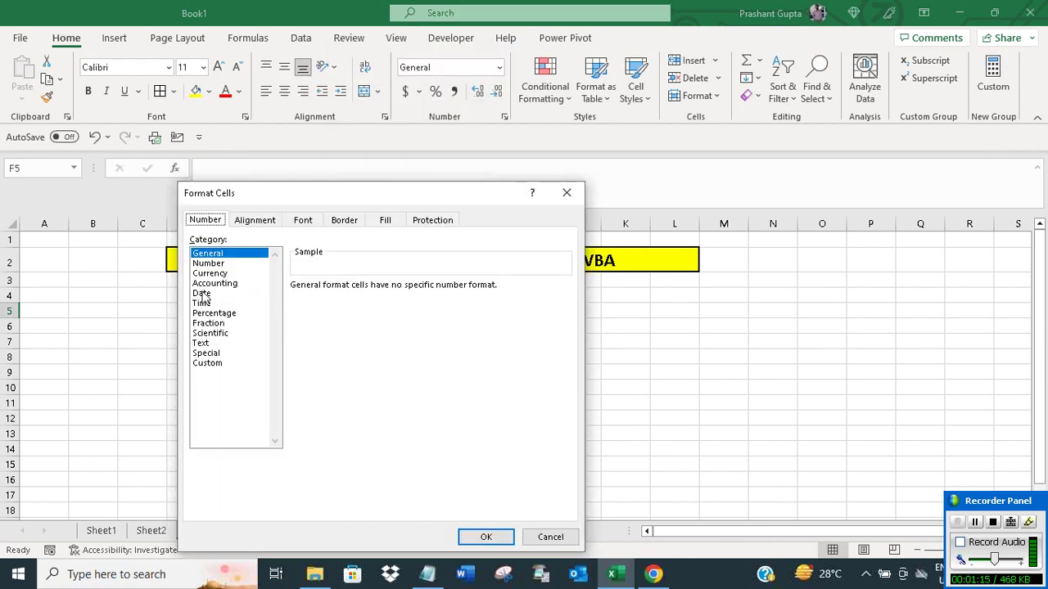
click(201, 294)
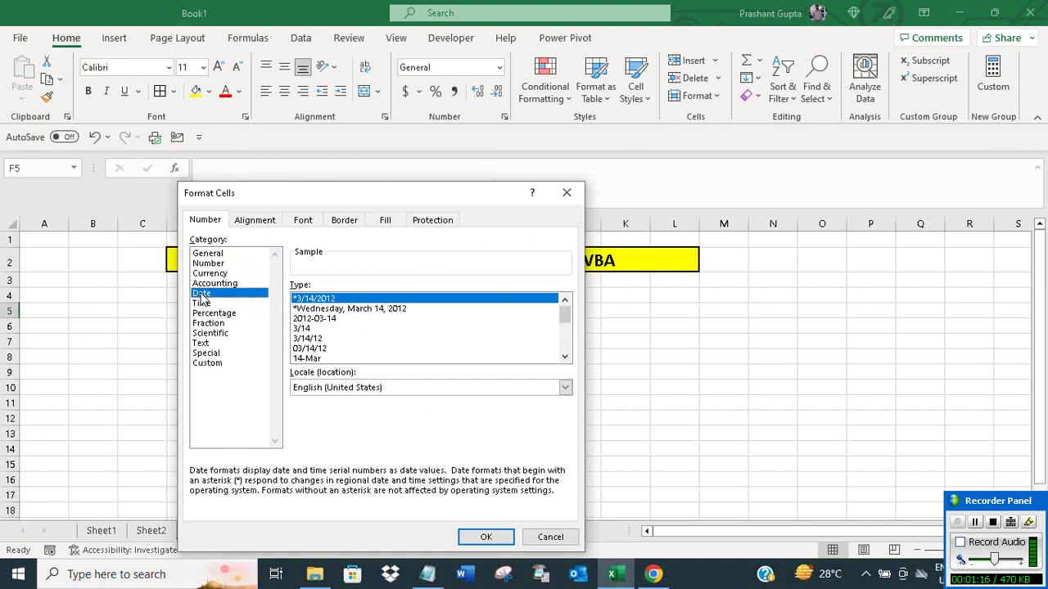
click(486, 538)
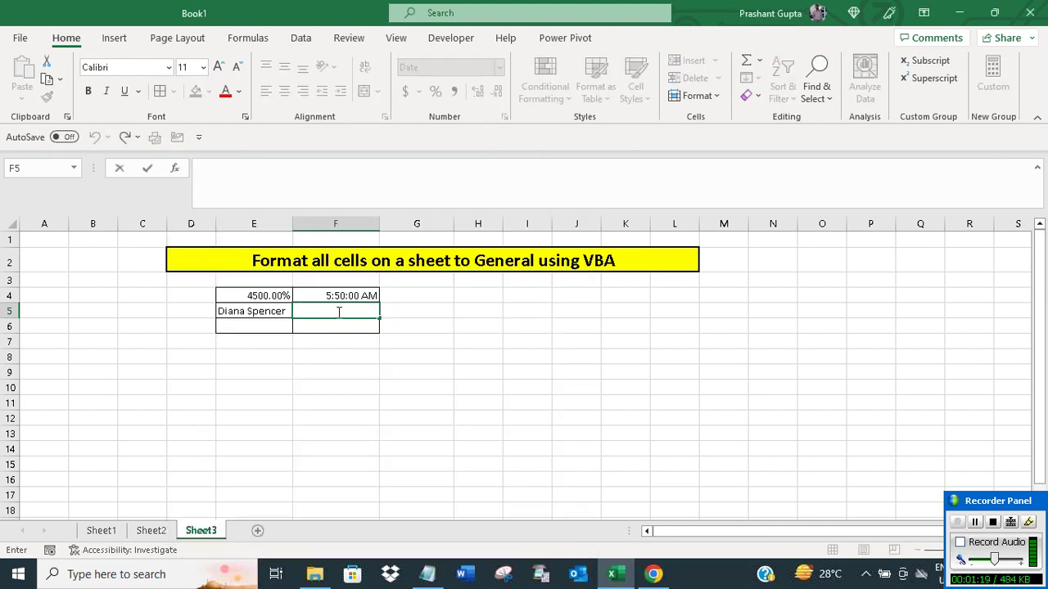
text(=Today)
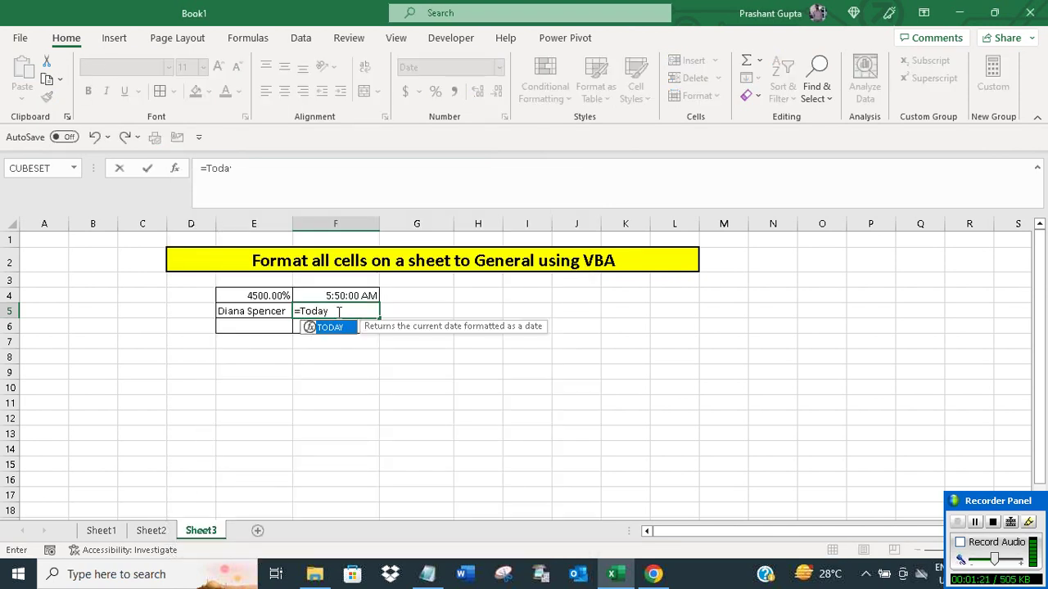
text(())
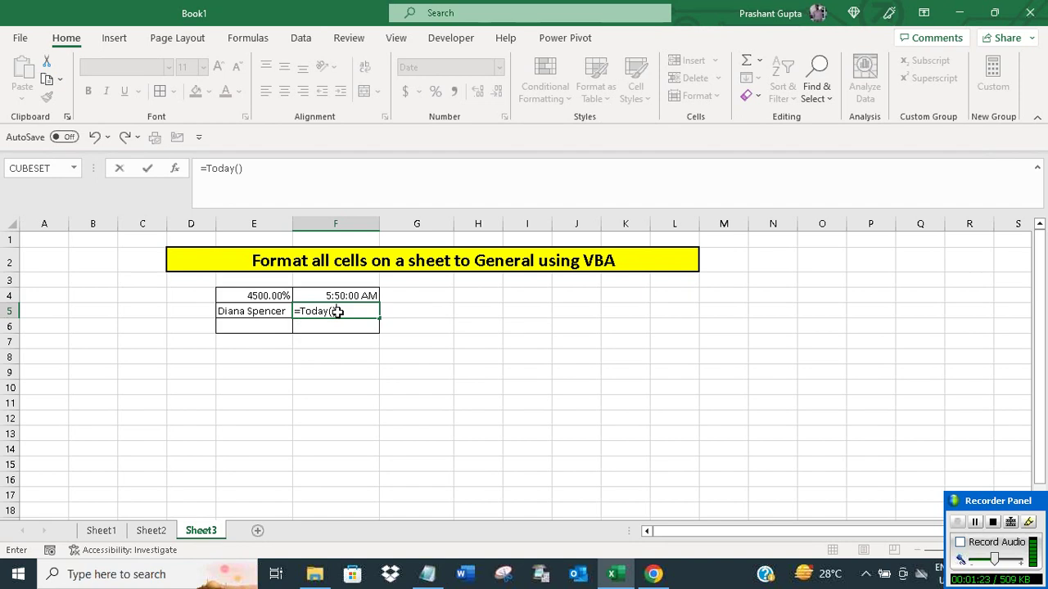
key(Return)
click(259, 325)
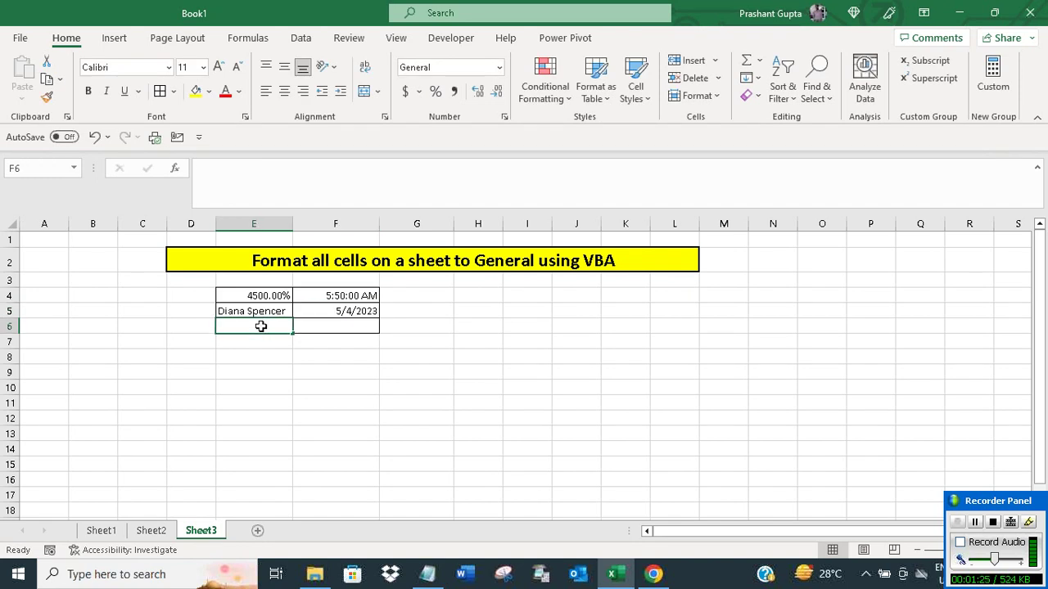
click(348, 314)
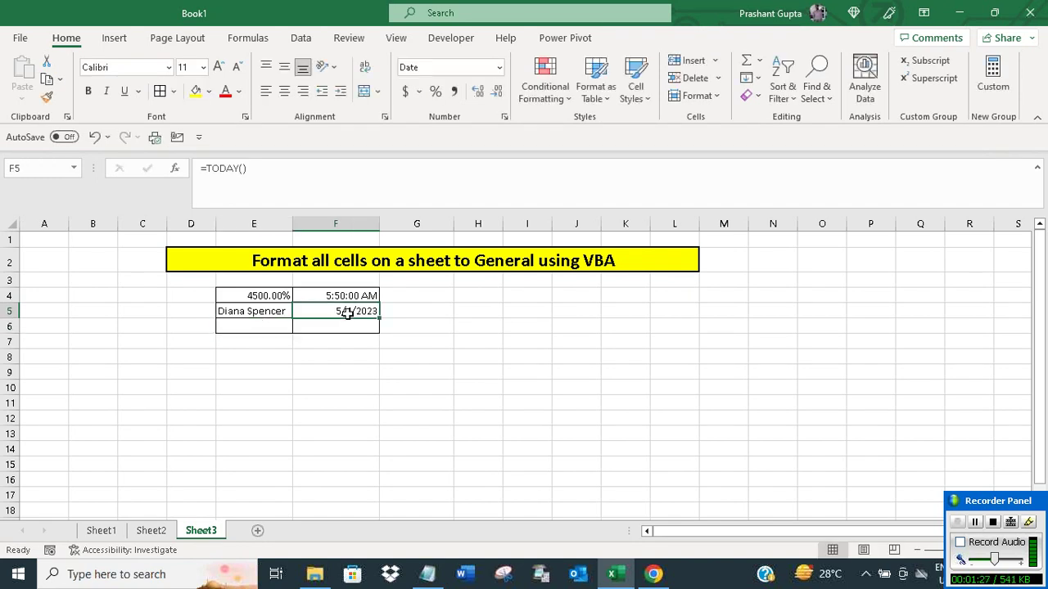
key(BackSpace)
text(5/)
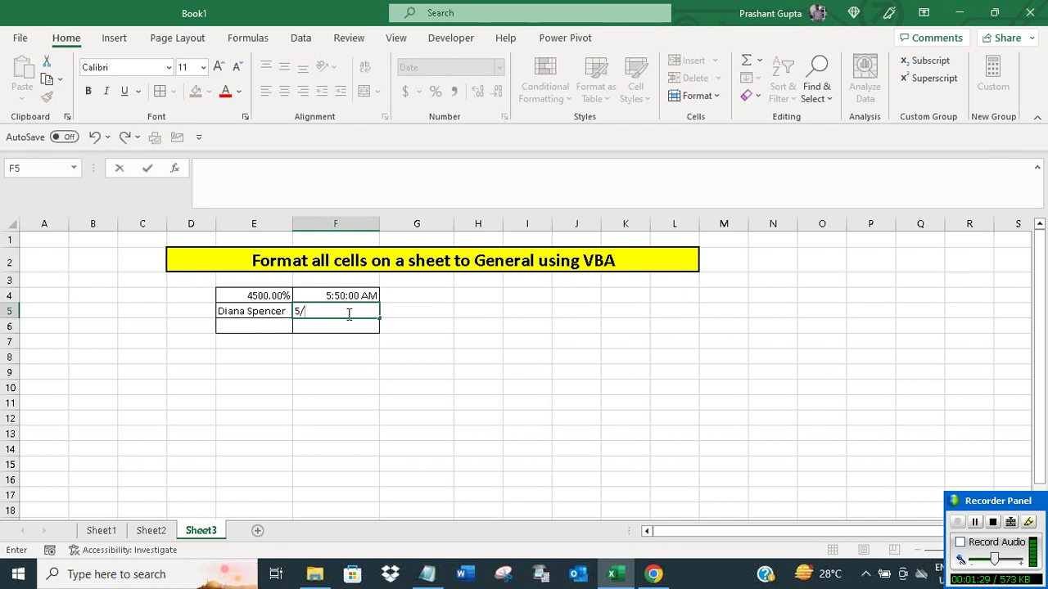
text(5/20)
text(23)
key(Return)
click(265, 328)
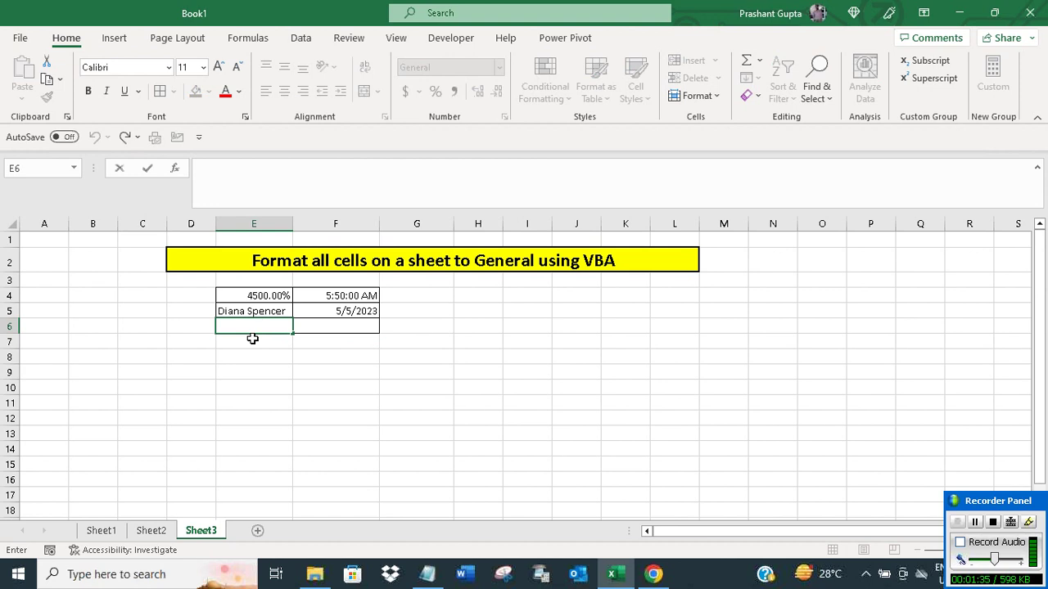
key(Down)
key(Down)
Step: Apply the Fraction format to E6 and enter 2/4 so it displays 1/2
click(254, 324)
right_click(254, 324)
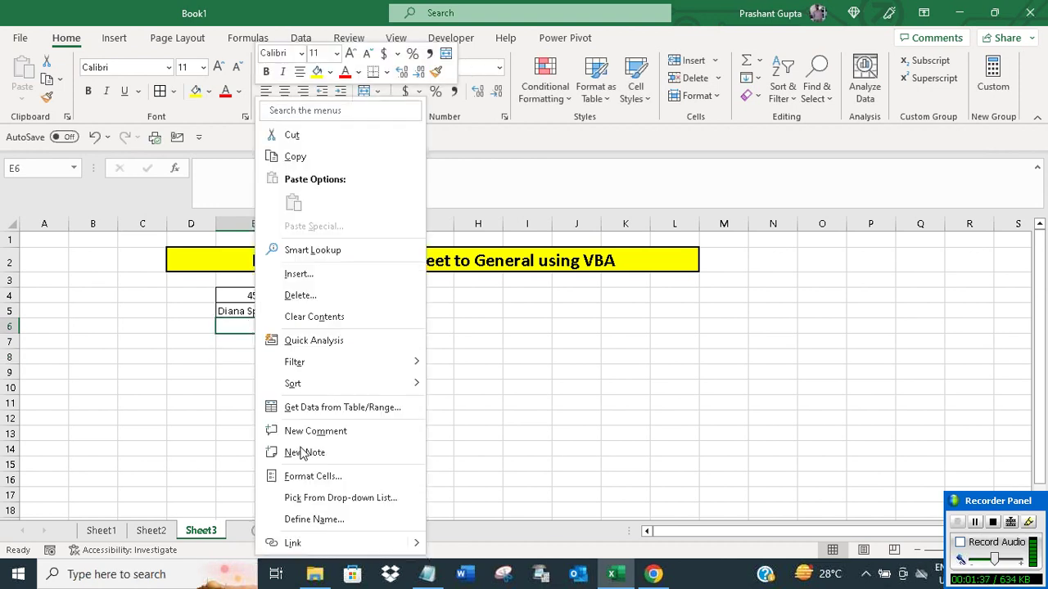
click(305, 478)
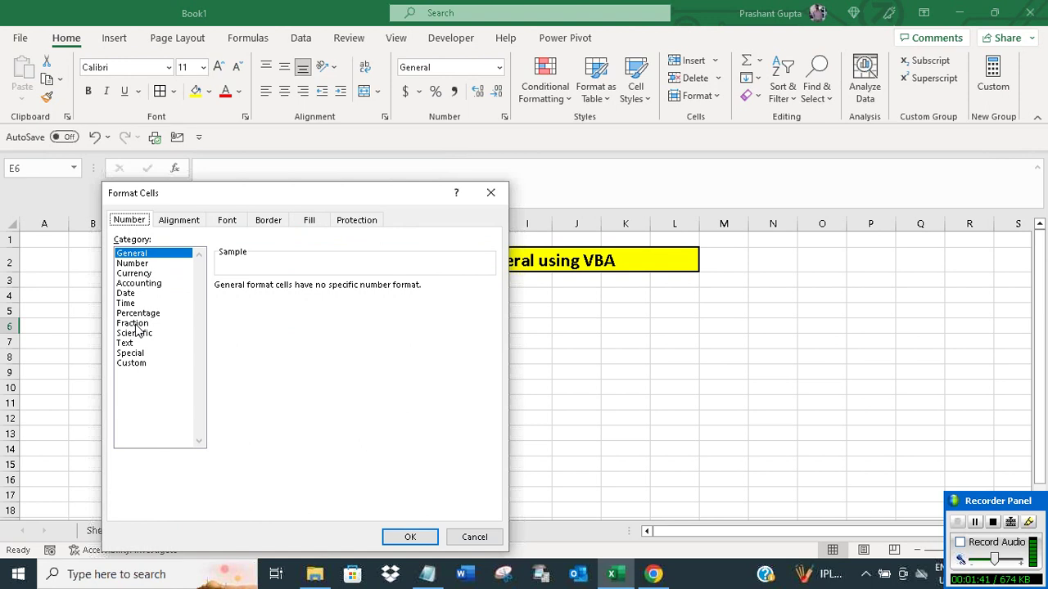
click(134, 324)
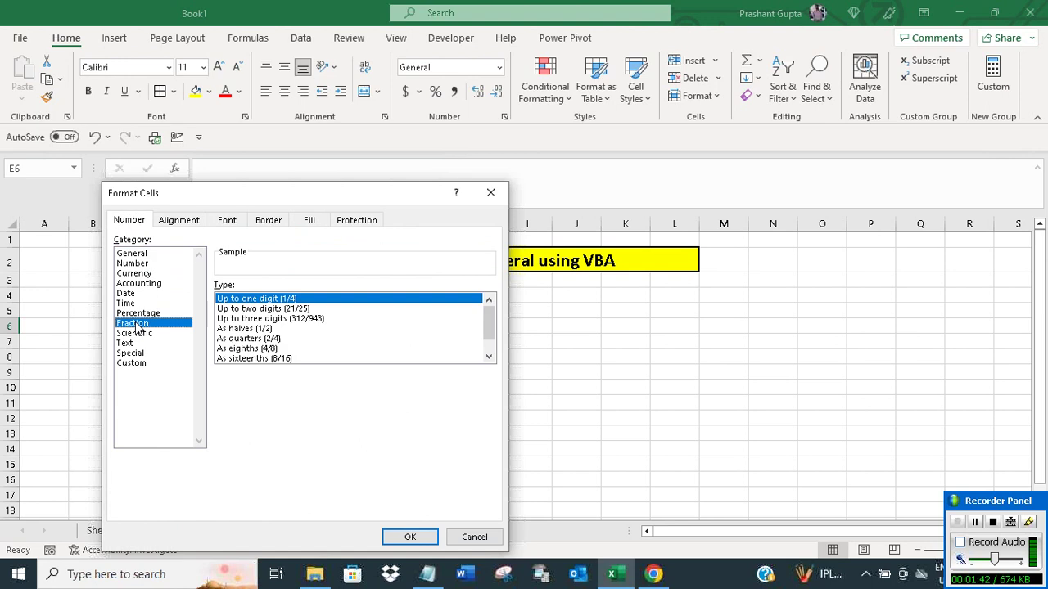
click(410, 540)
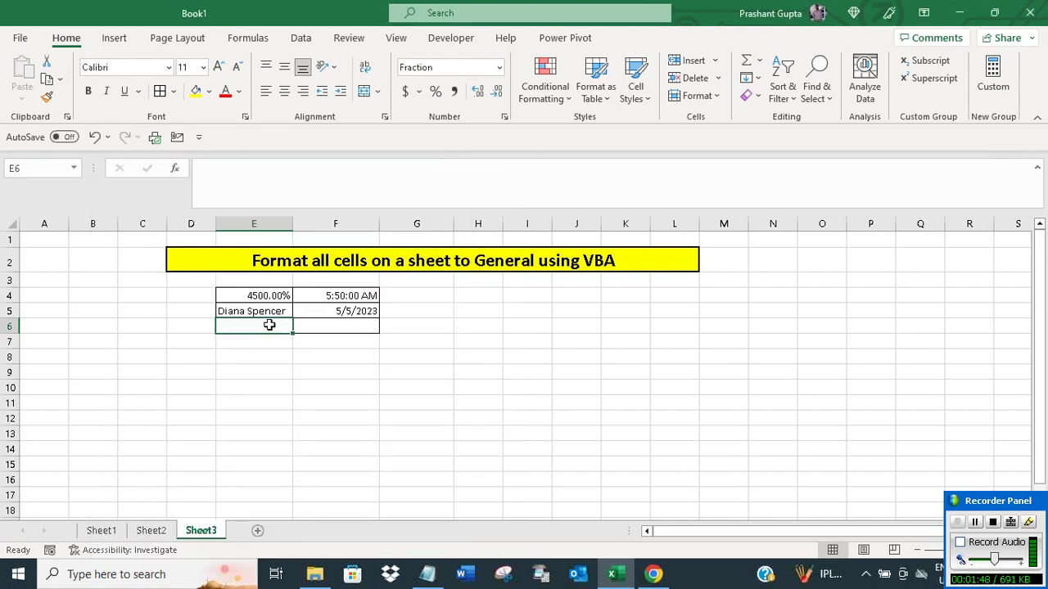
text(2/4)
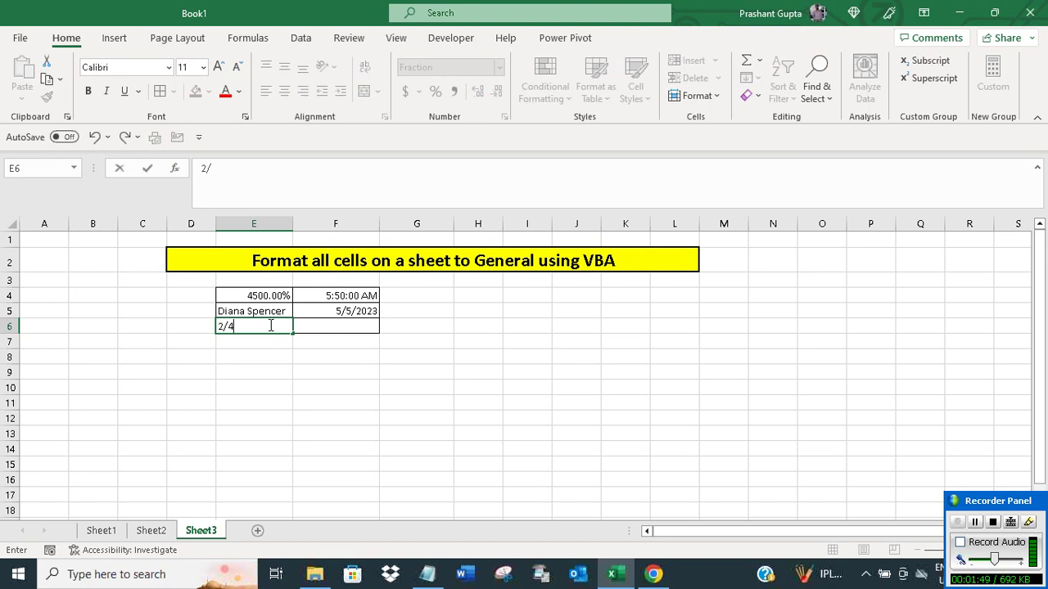
key(Return)
click(319, 328)
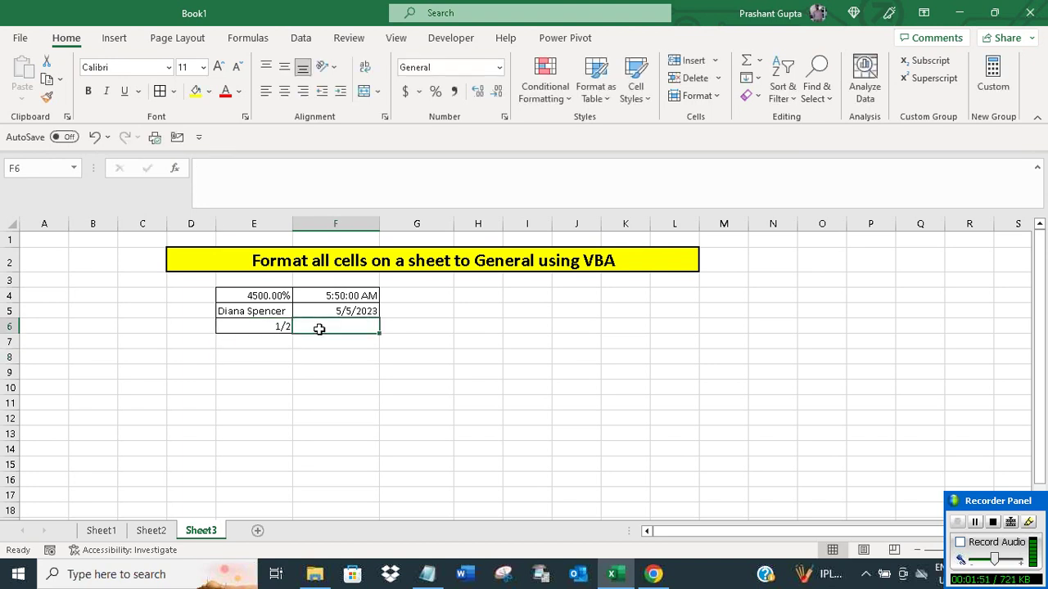
Step: Apply the Currency format to F6 and enter 44, shown as $44.00
right_click(338, 326)
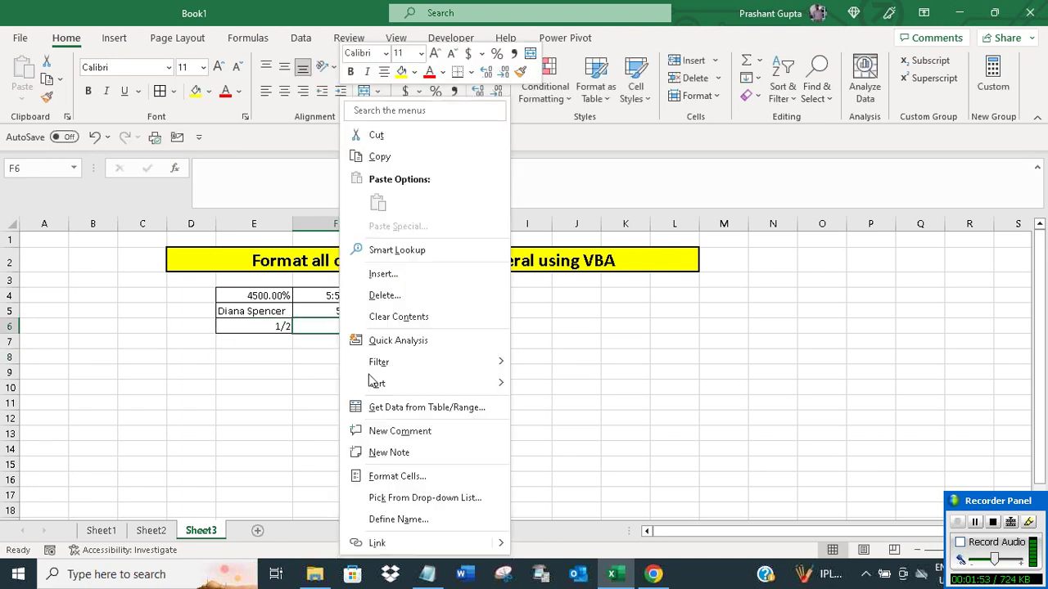
click(364, 475)
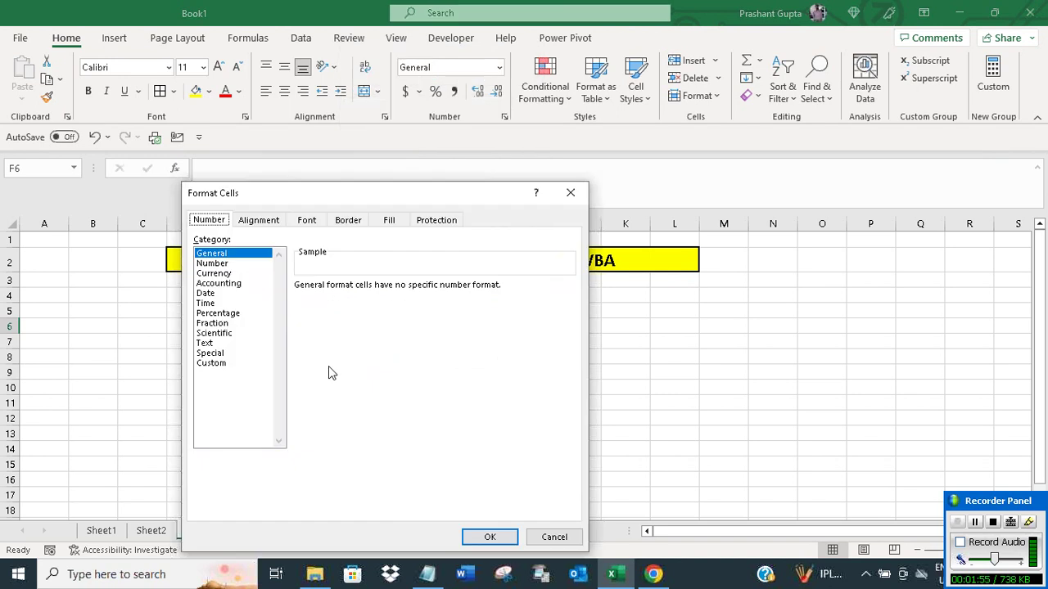
click(214, 274)
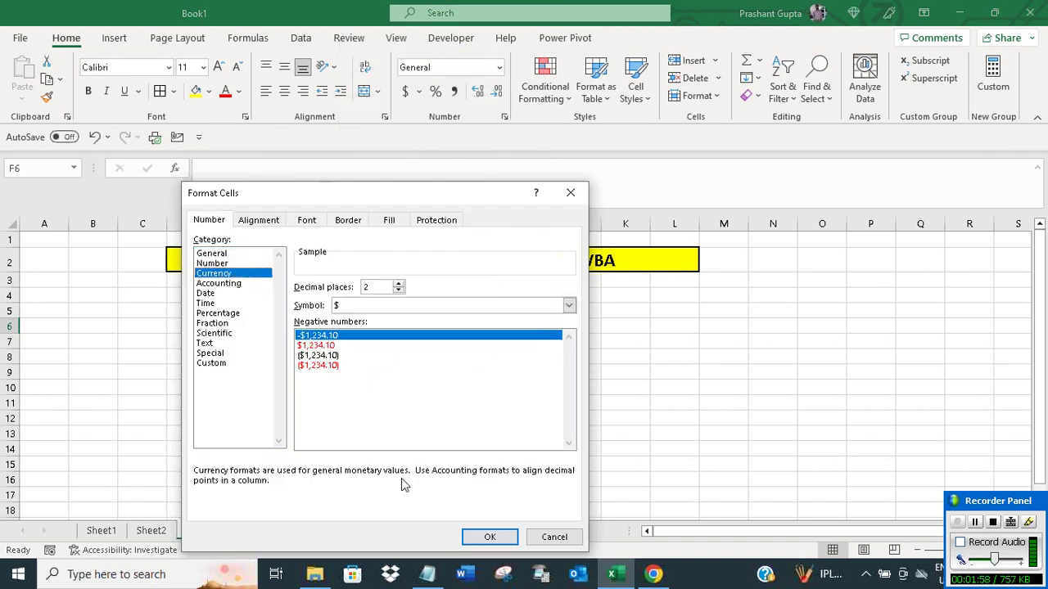
click(487, 537)
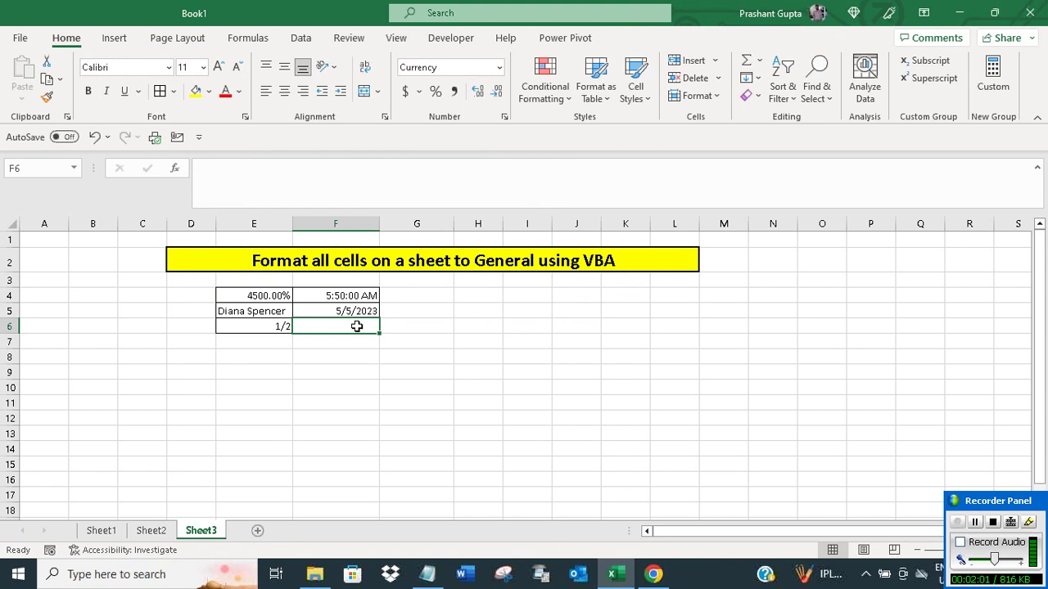
text(4)
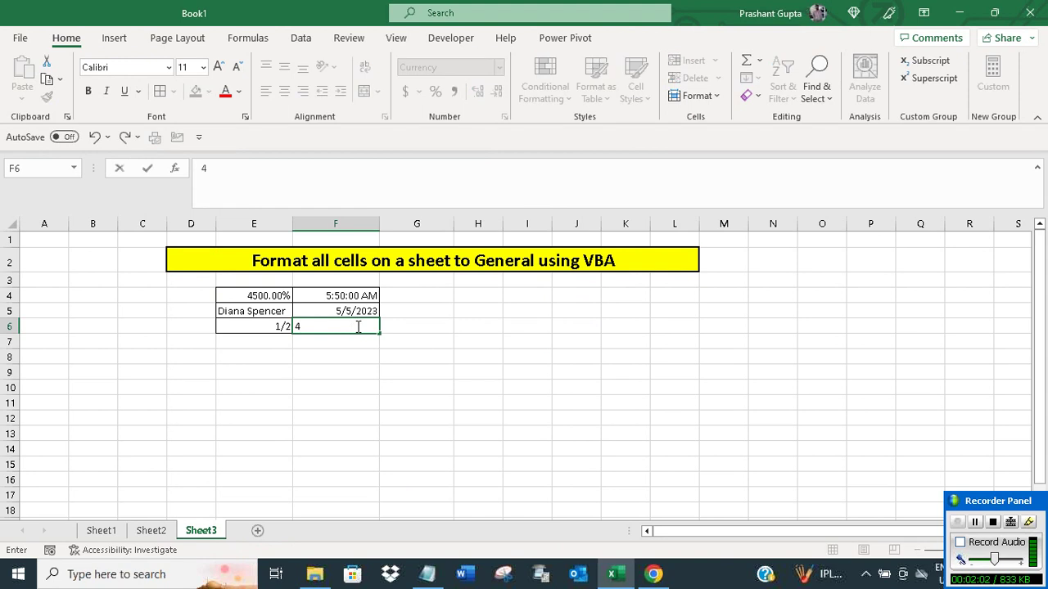
text(4)
click(417, 344)
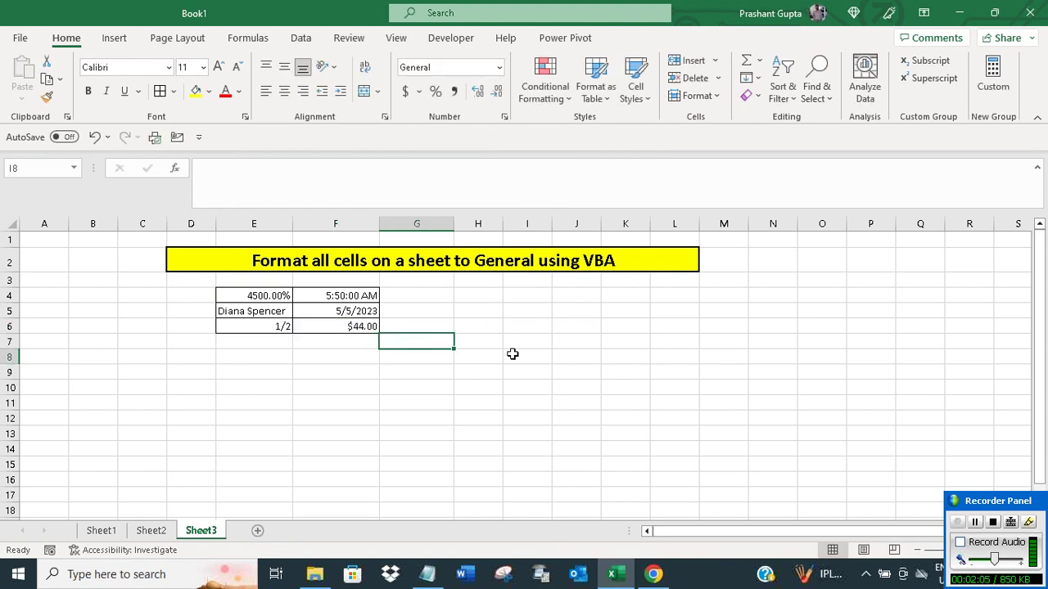
click(513, 354)
Step: Launch Visual Basic from the Developer tab and insert a new module, Module1, into Book1
click(432, 578)
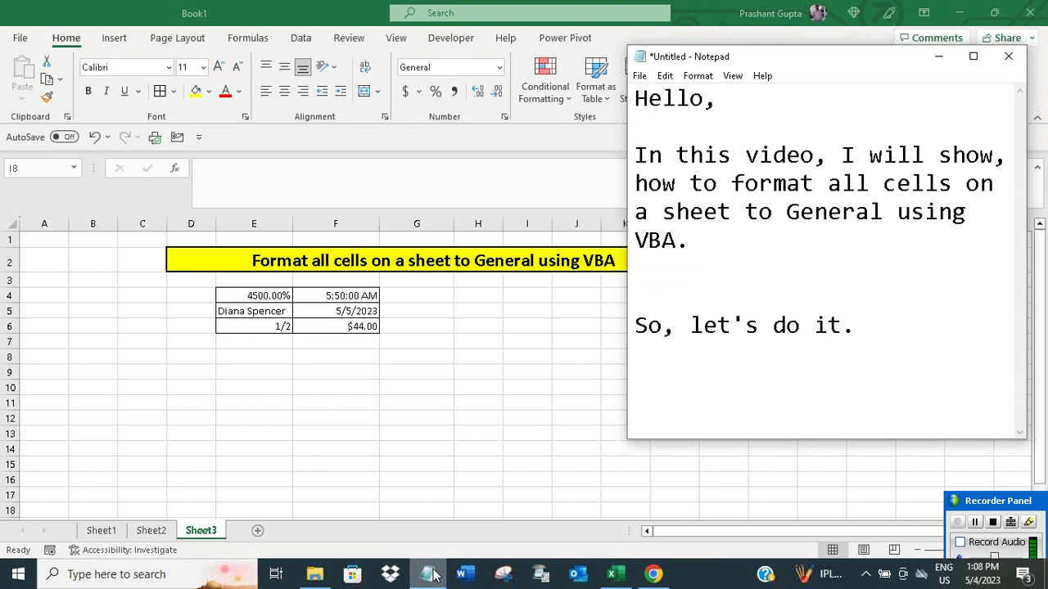
click(431, 575)
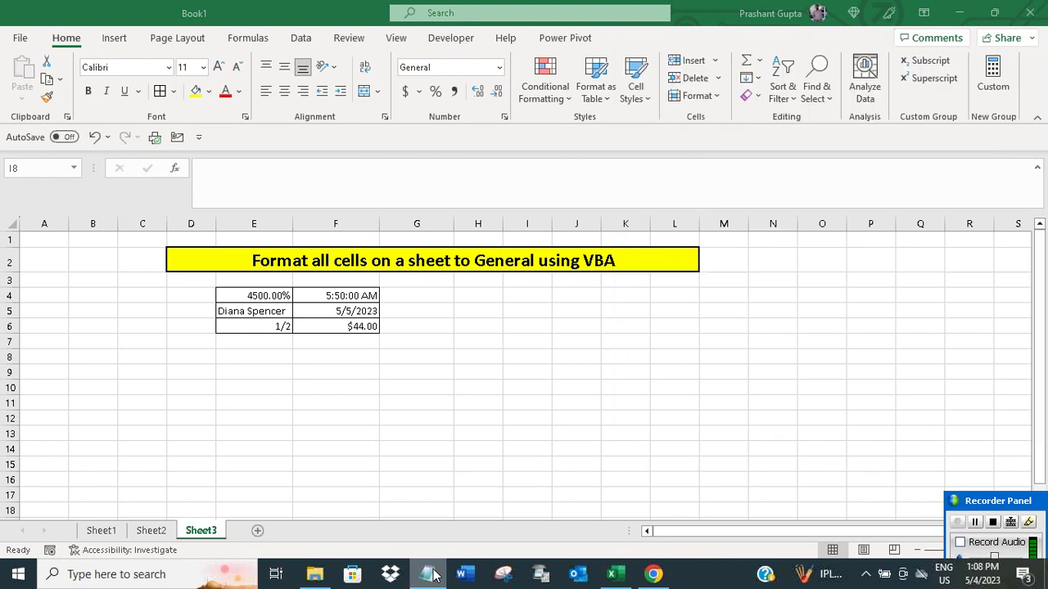
click(441, 39)
click(21, 78)
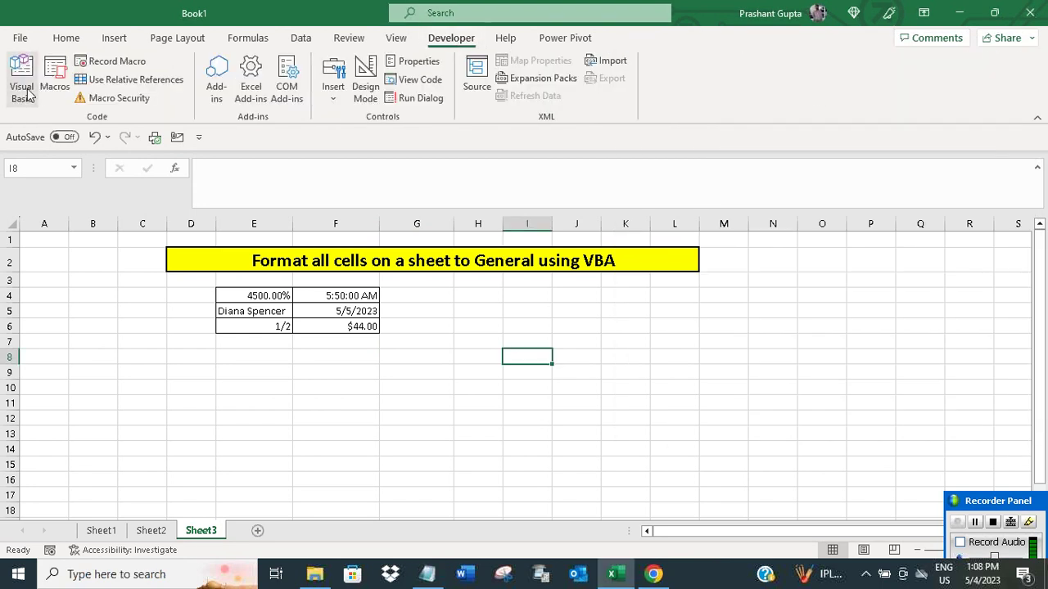
click(115, 34)
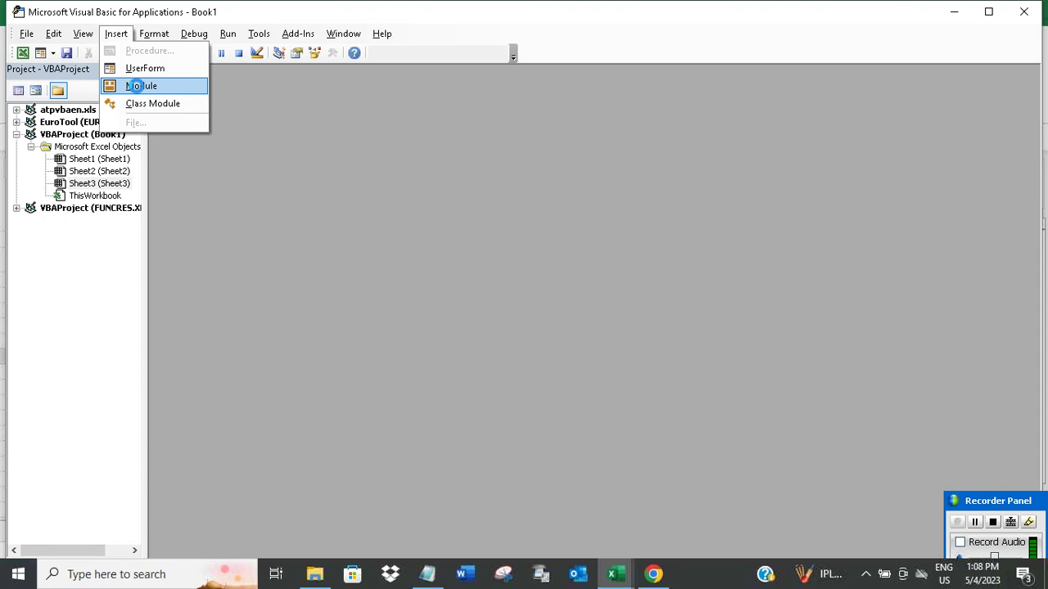
click(137, 85)
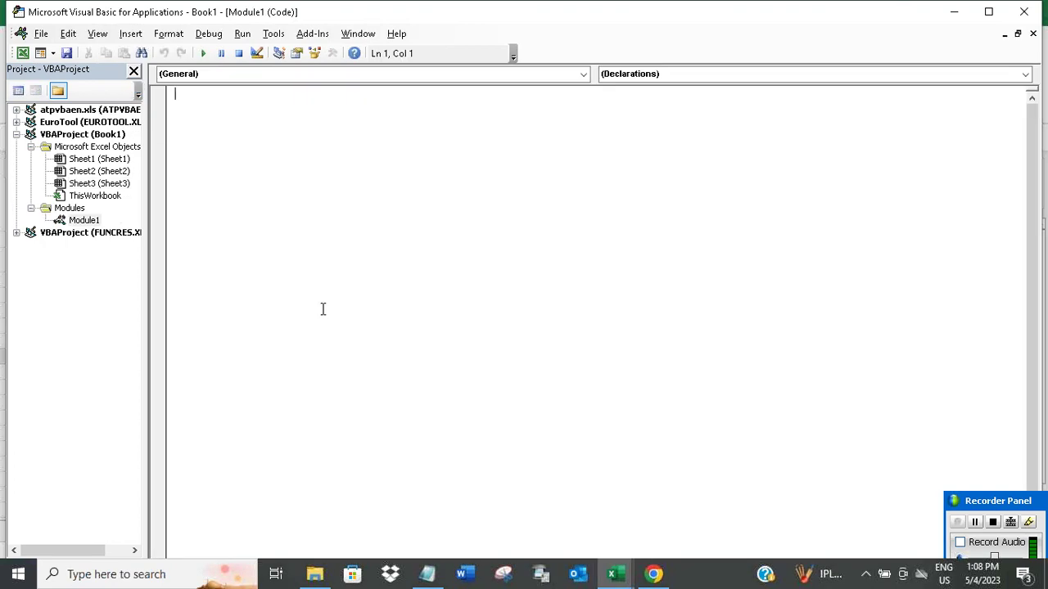
Step: Write Sub FormatToGeneral containing ActiveSheet.Cells.NumberFormat = "General" in Module1
text(Sub )
text(Format)
text(ToG)
text(eneral()
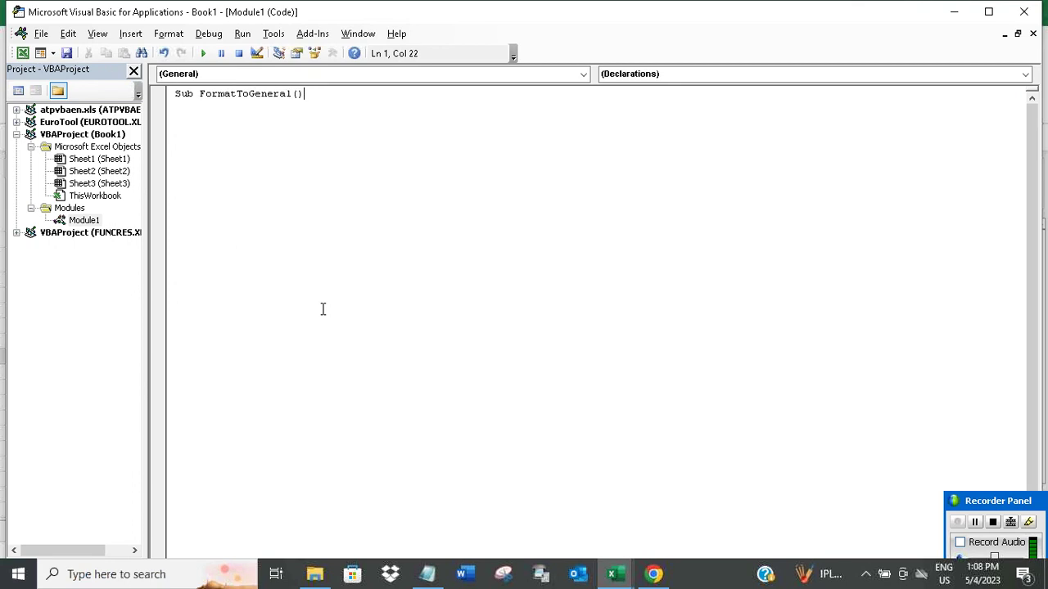
key(Return)
key(Return)
key(Return)
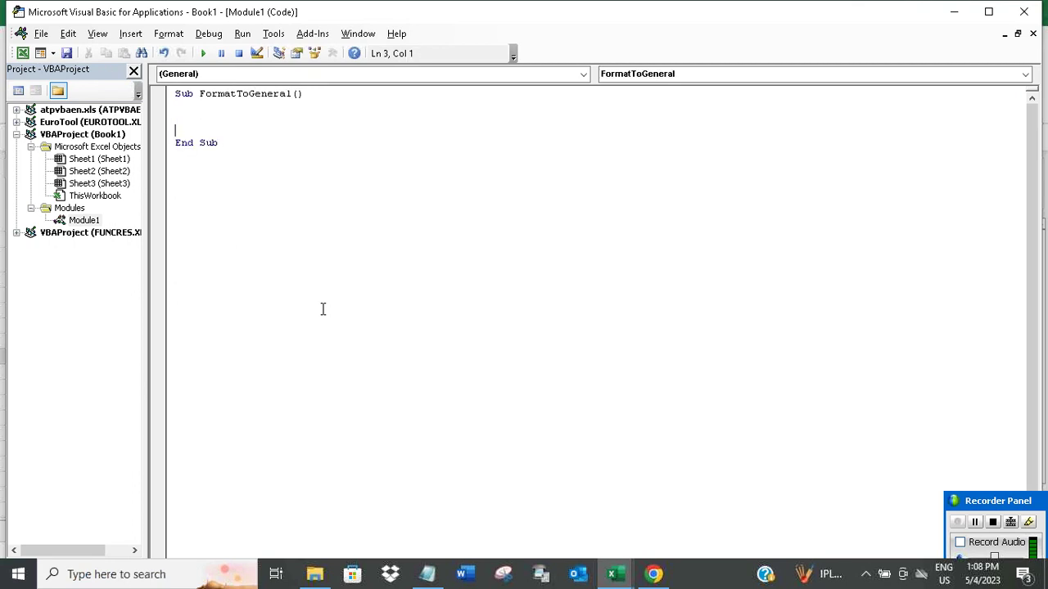
text(Actu)
text(veSheet.)
key(BackSpace)
key(BackSpace)
key(BackSpace)
text(sh)
text(eet.Ce)
text(lls.N)
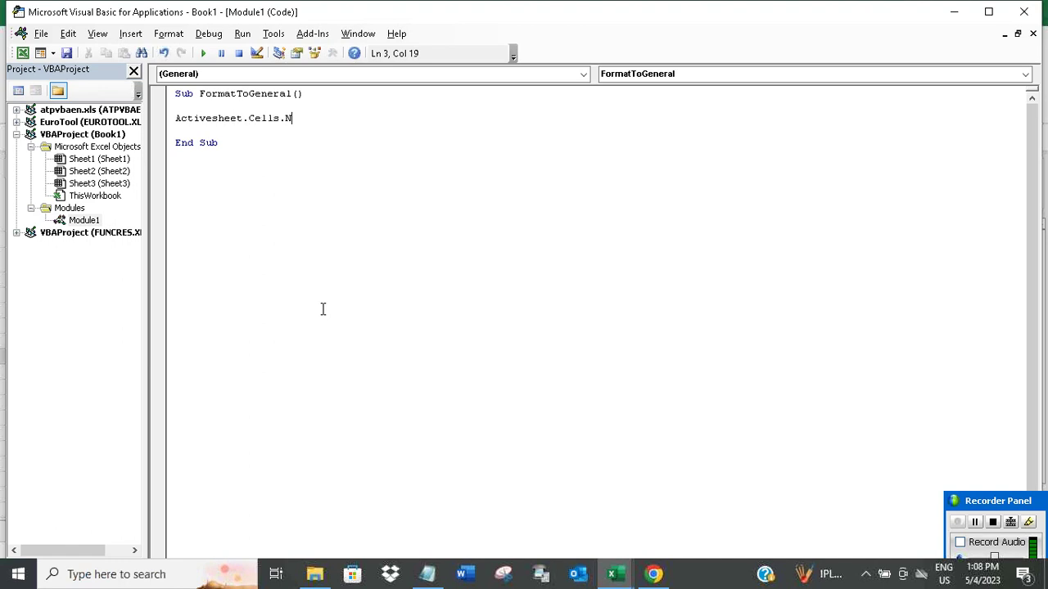
text(umber)
text(Formart)
text(= "General)
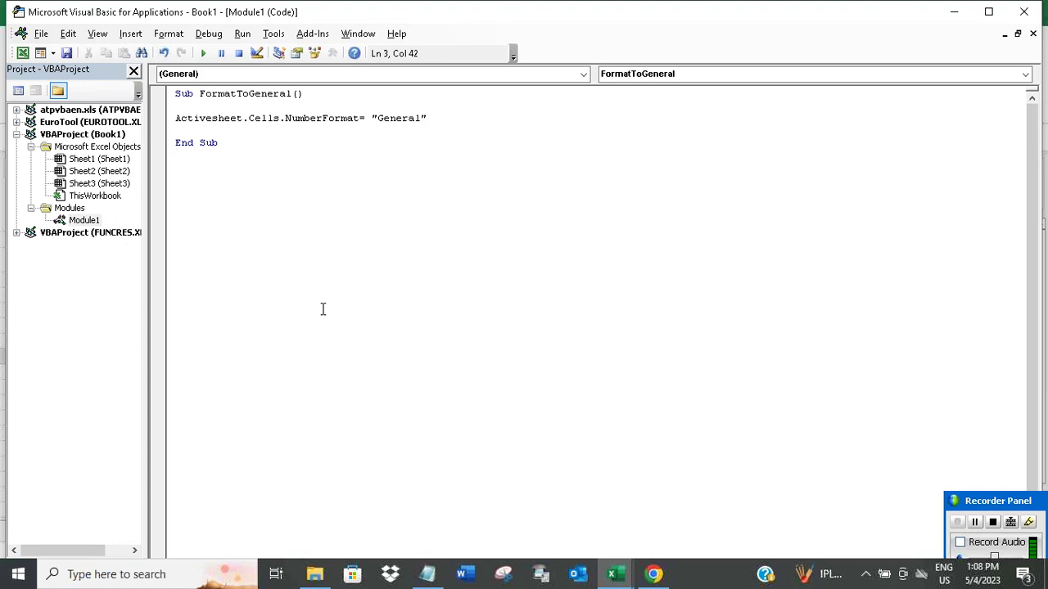
click(339, 168)
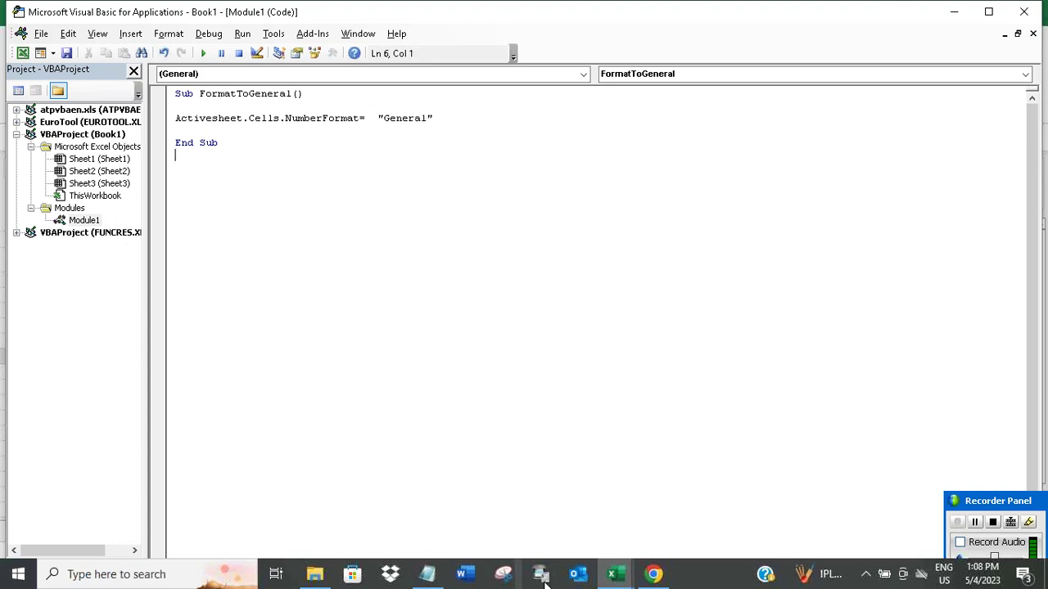
Step: Append 'Our macro is ready.' and 'Let's give it a button.' as new lines in Notepad
click(427, 574)
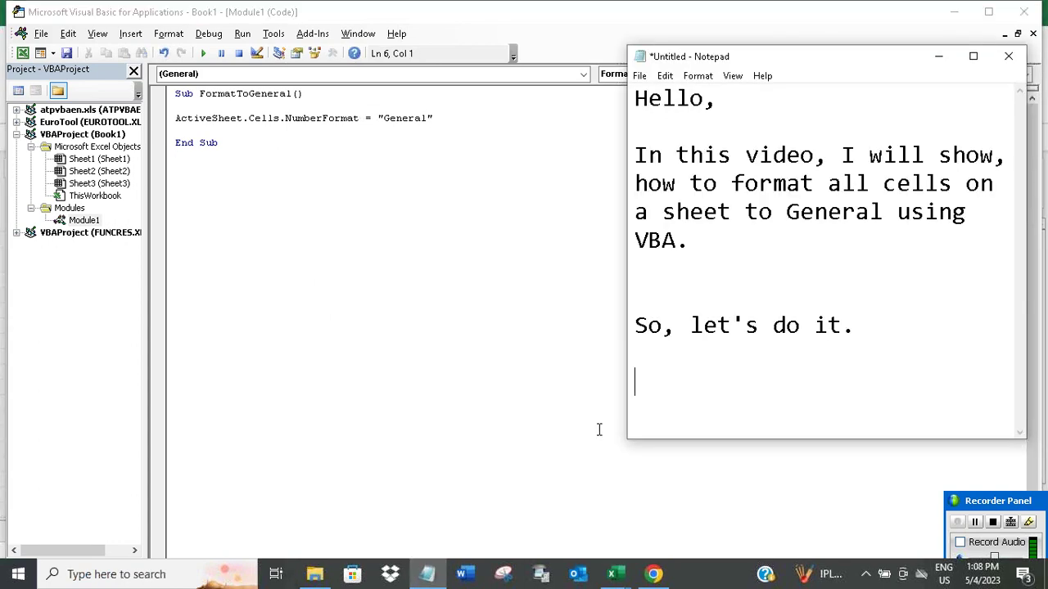
text(Our macro i)
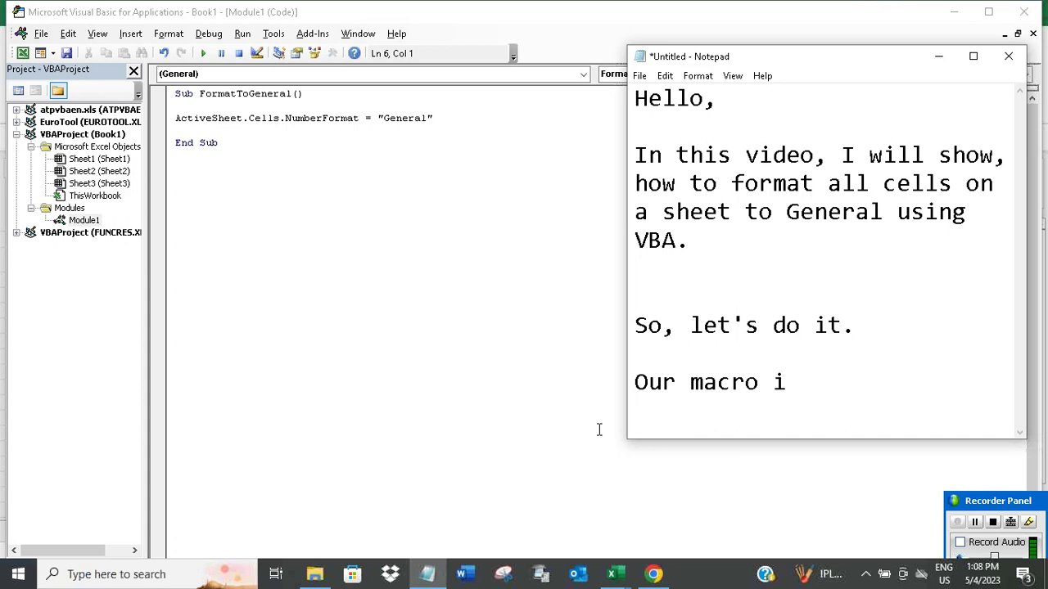
text(s ready)
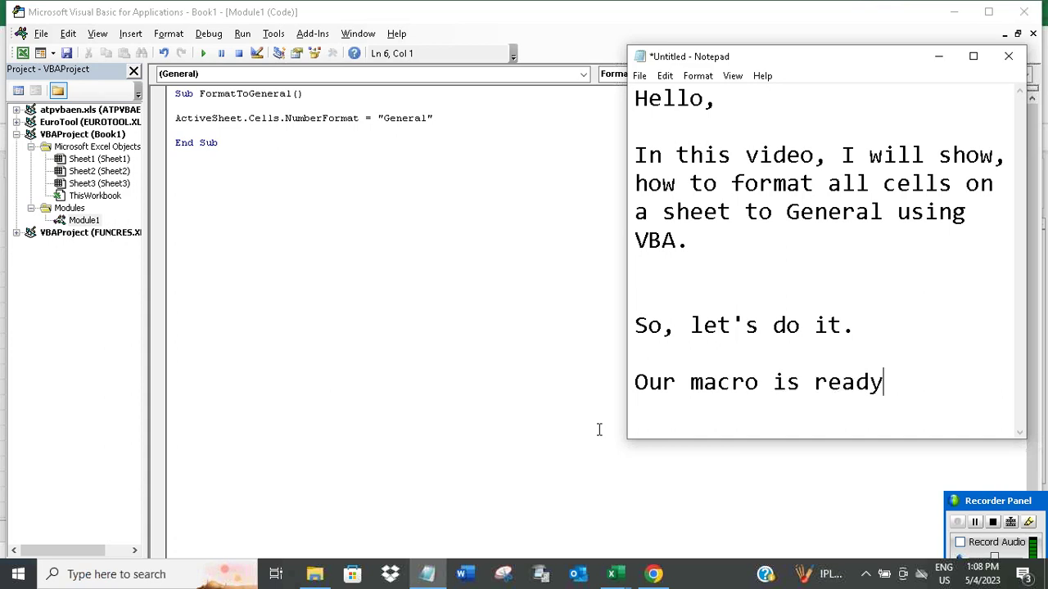
text(.)
key(Return)
key(Return)
text(Let)
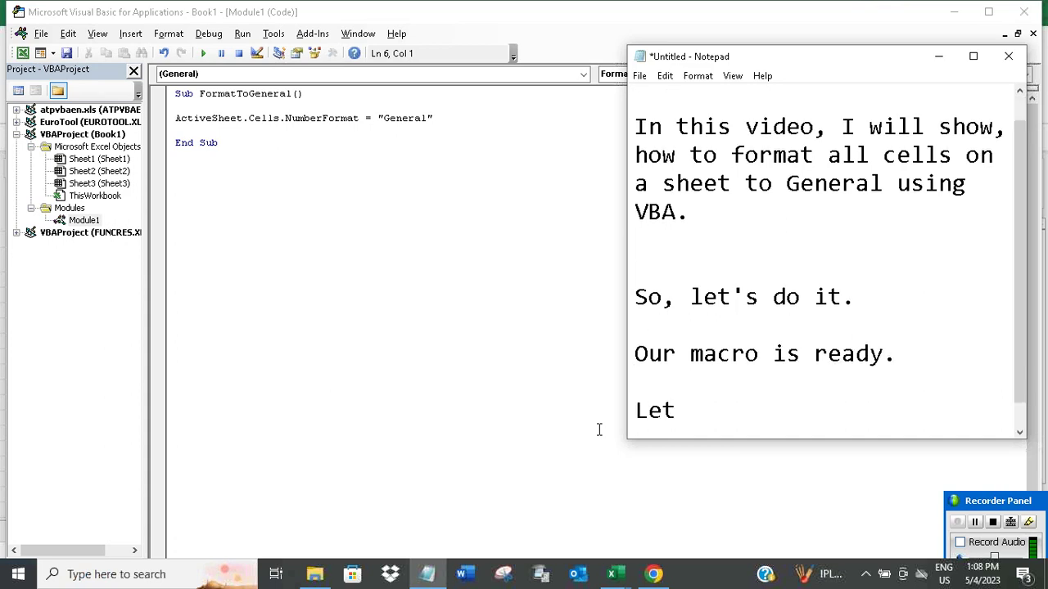
text('s give it a b)
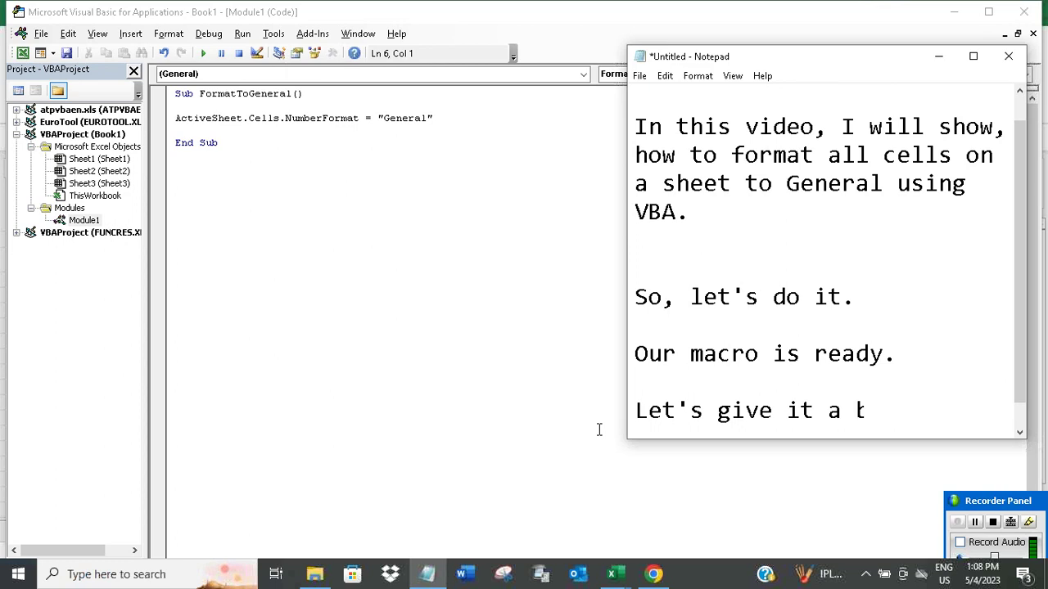
text(utton.)
key(Return)
key(Return)
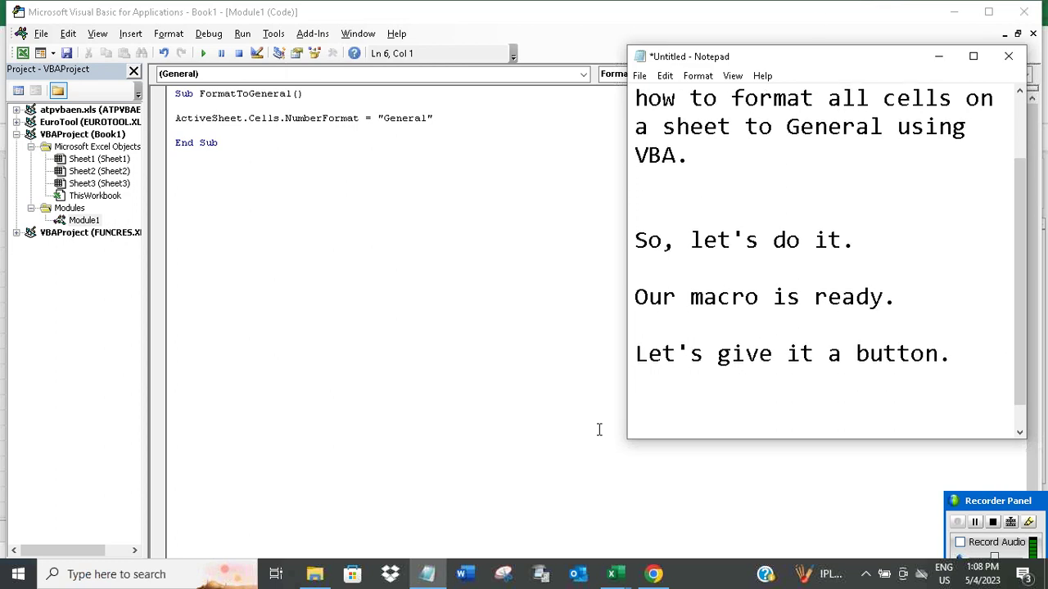
Step: Draw a form button beside the table and assign it the FormatToGeneral macro
click(938, 56)
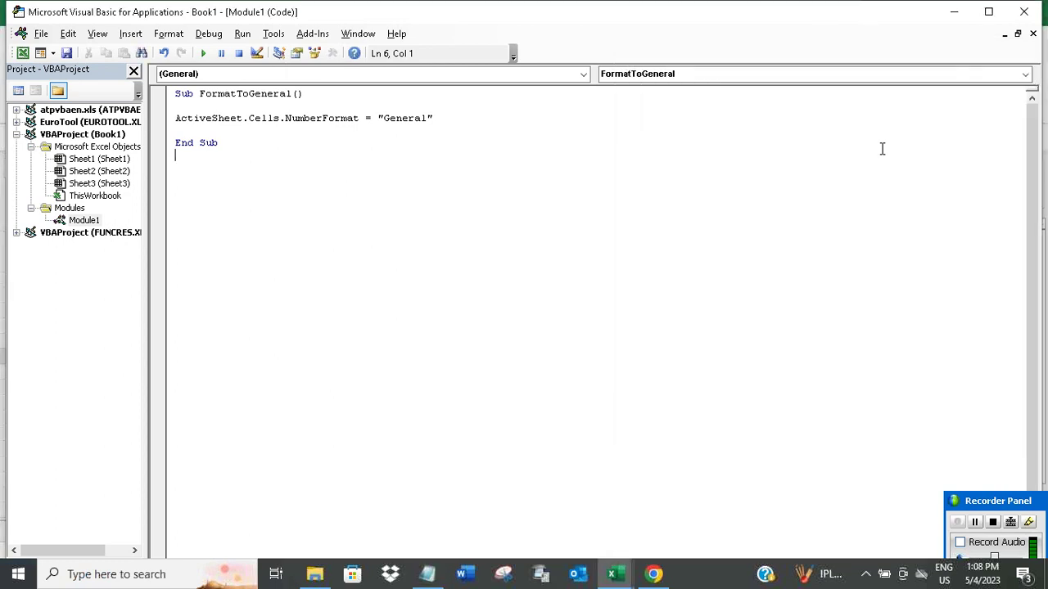
mouse_move(613, 574)
click(526, 488)
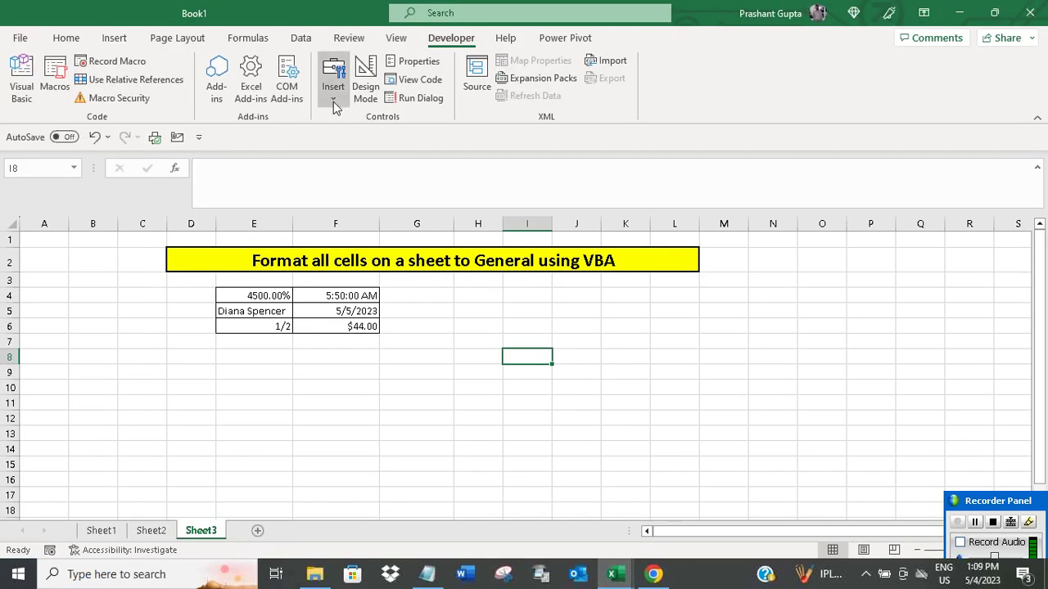
click(333, 99)
click(329, 138)
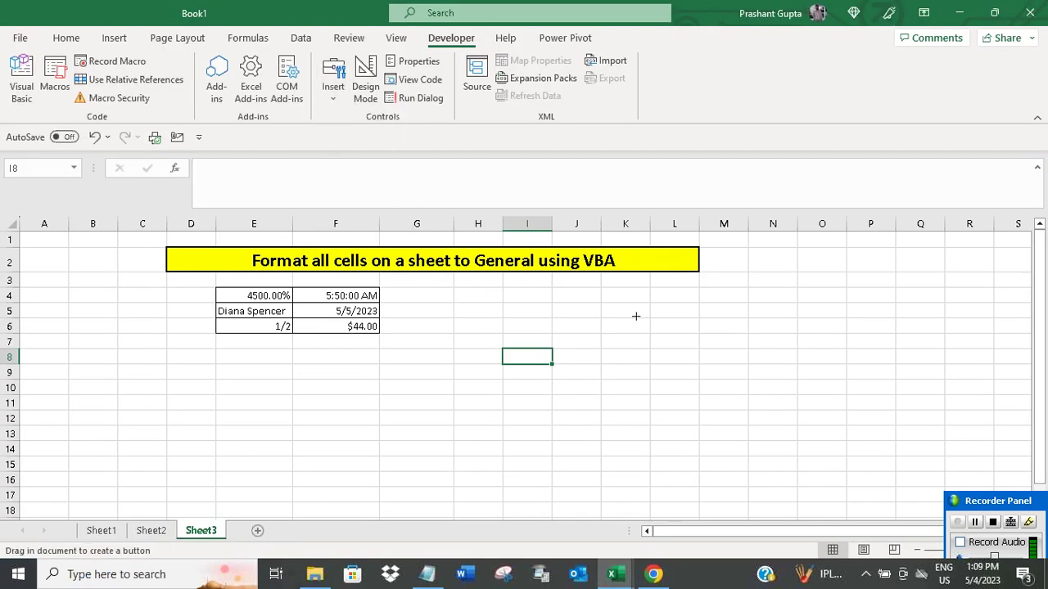
drag(635, 316, 764, 352)
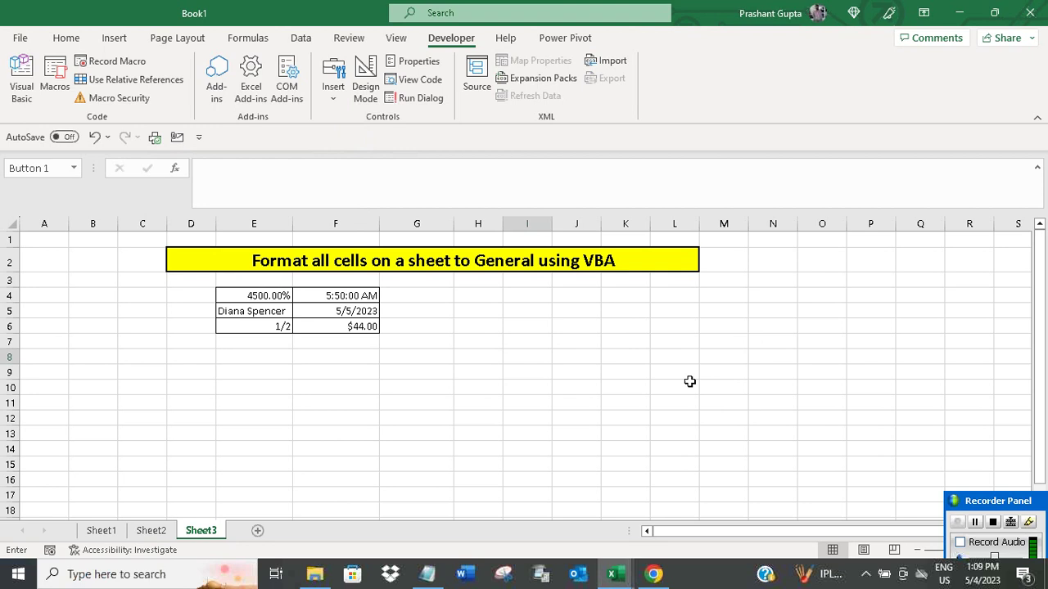
click(632, 65)
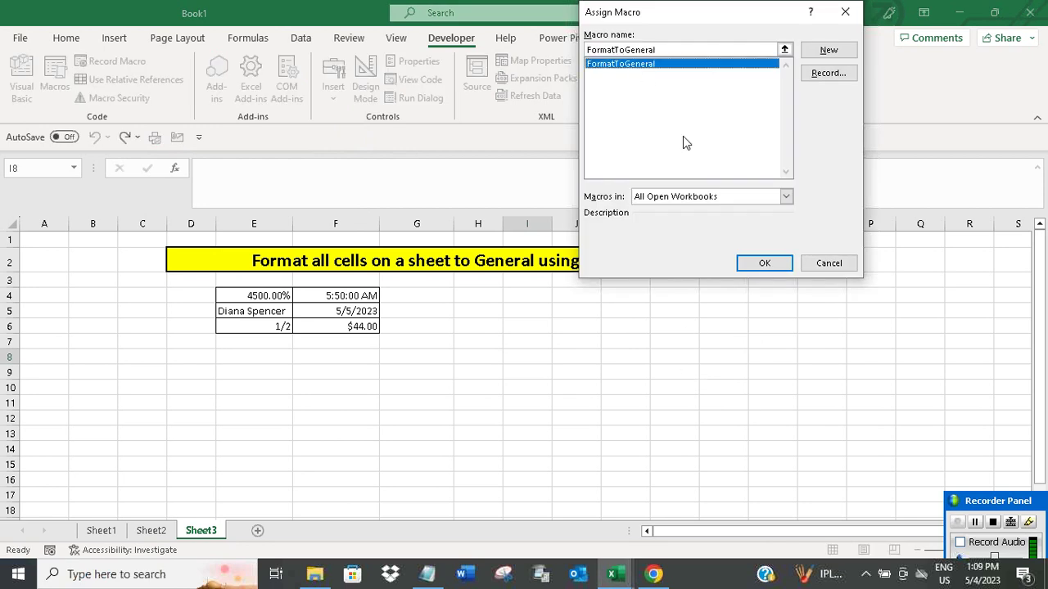
click(764, 267)
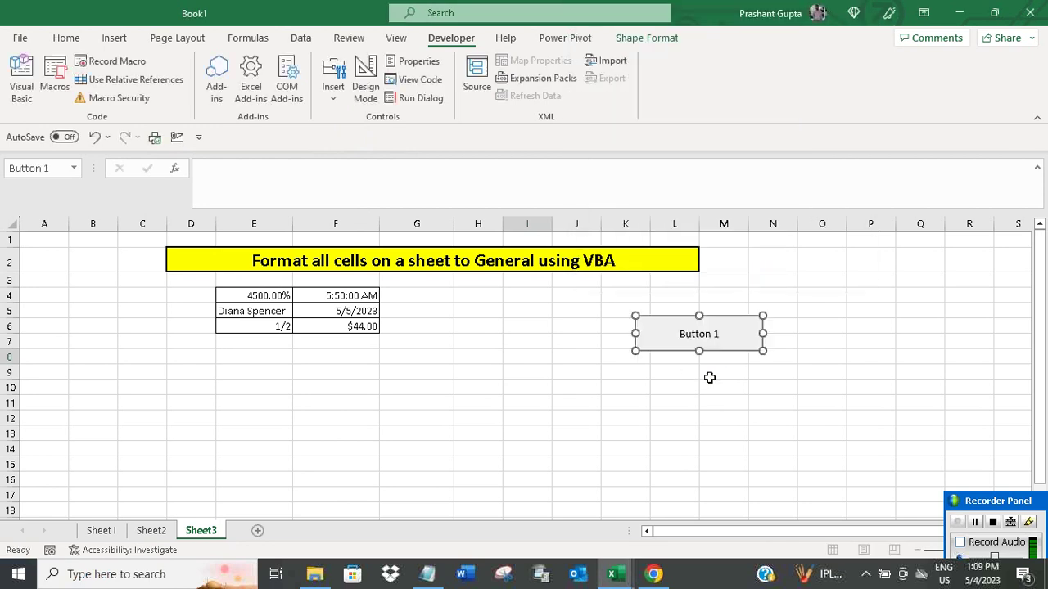
Step: Change the button's caption to 'Format all cells to General' and widen it to fit
right_click(721, 338)
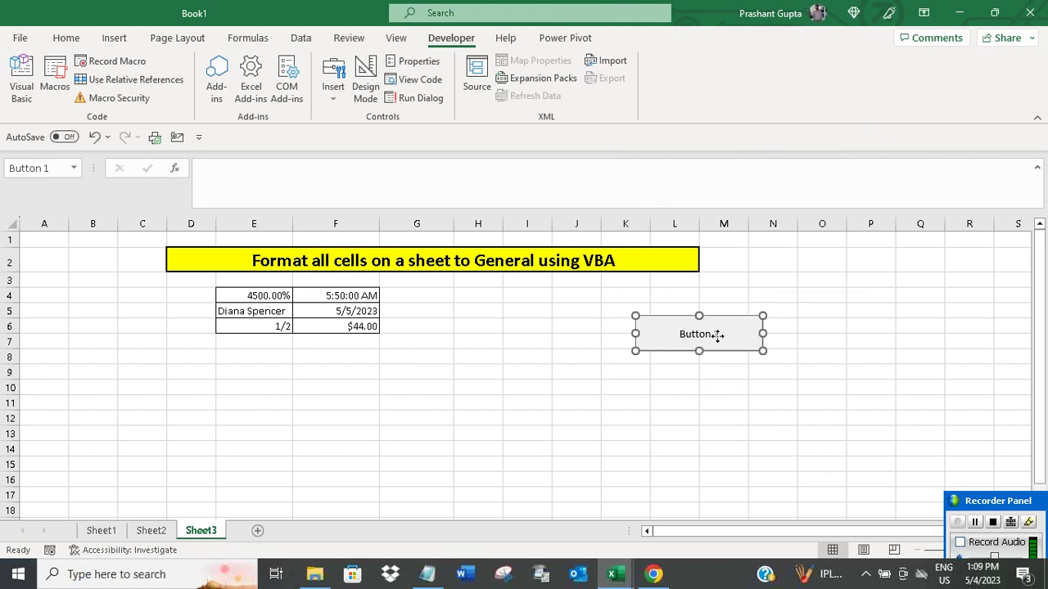
click(766, 418)
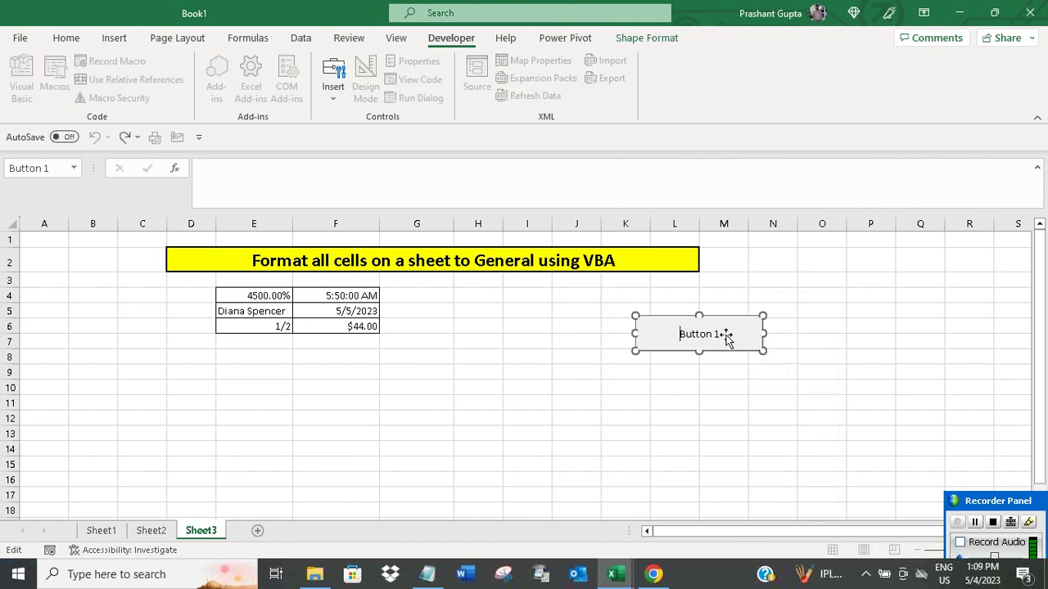
key(BackSpace)
key(BackSpace)
key(BackSpace)
key(BackSpace)
text(Format)
text( all c)
text(ells to Ge)
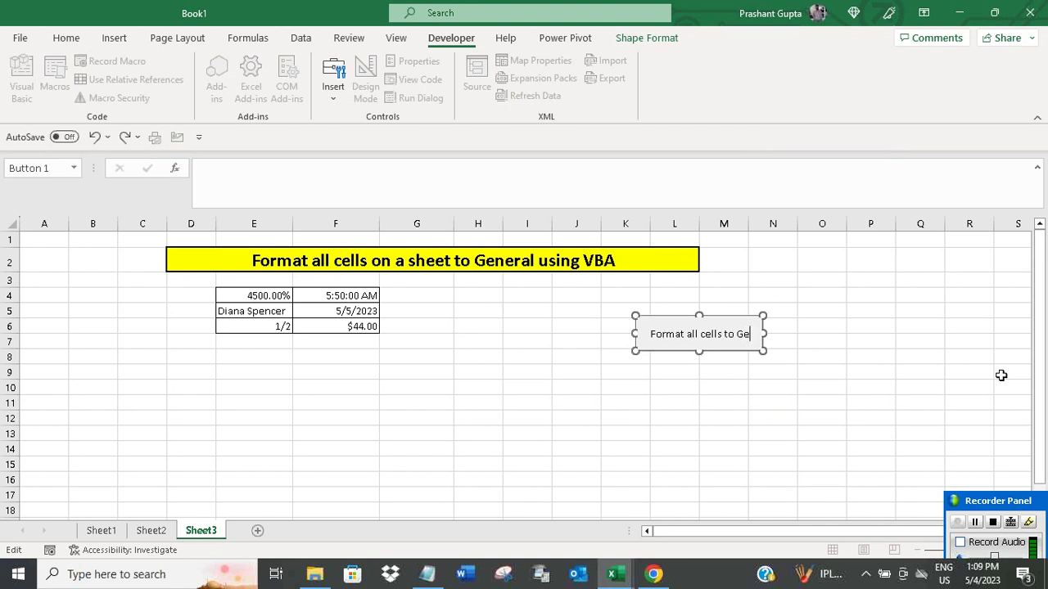
text(neral)
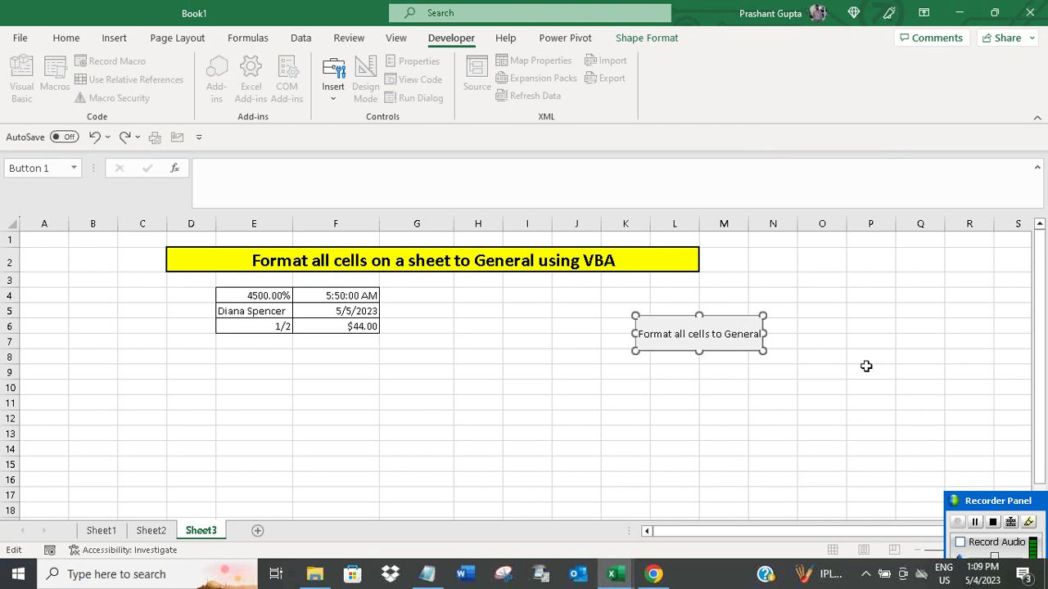
drag(764, 333, 778, 332)
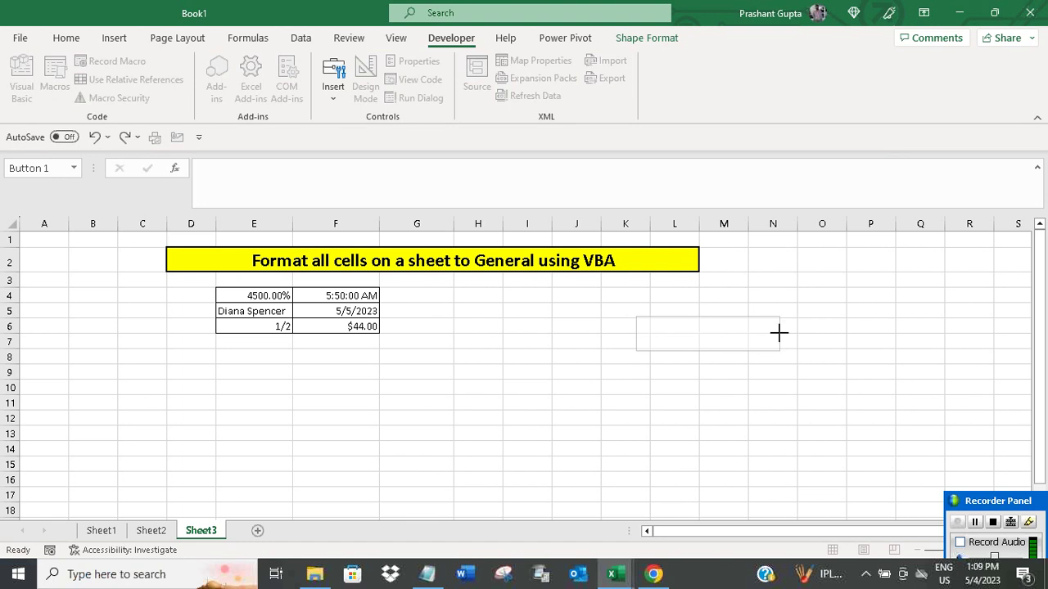
Step: Run the 'Format all cells to General' button so the samples read 45, 0.243055556, 45051, 0.5 and 44
click(741, 384)
click(844, 337)
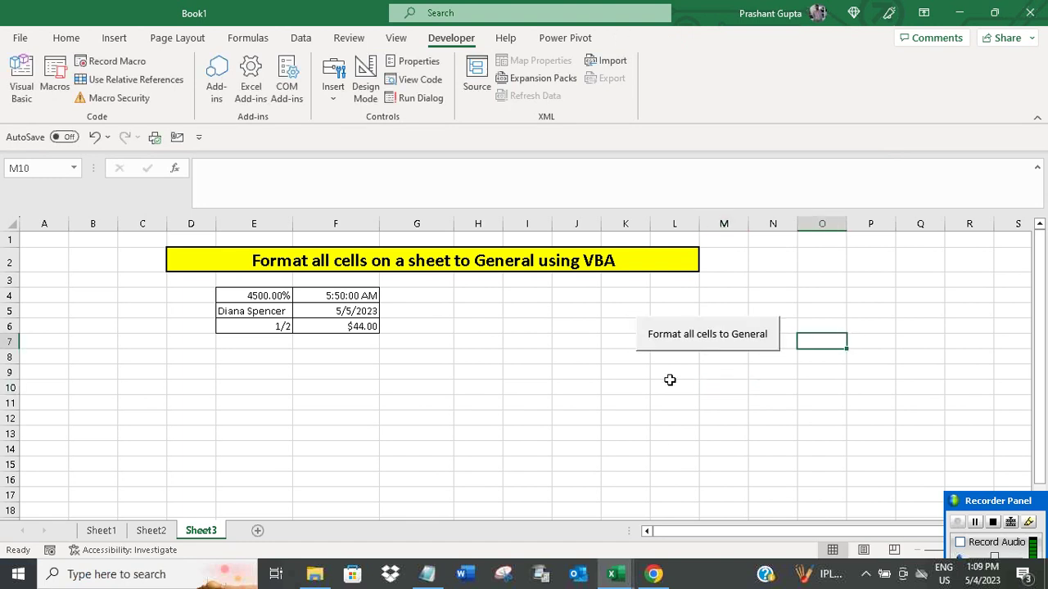
click(709, 339)
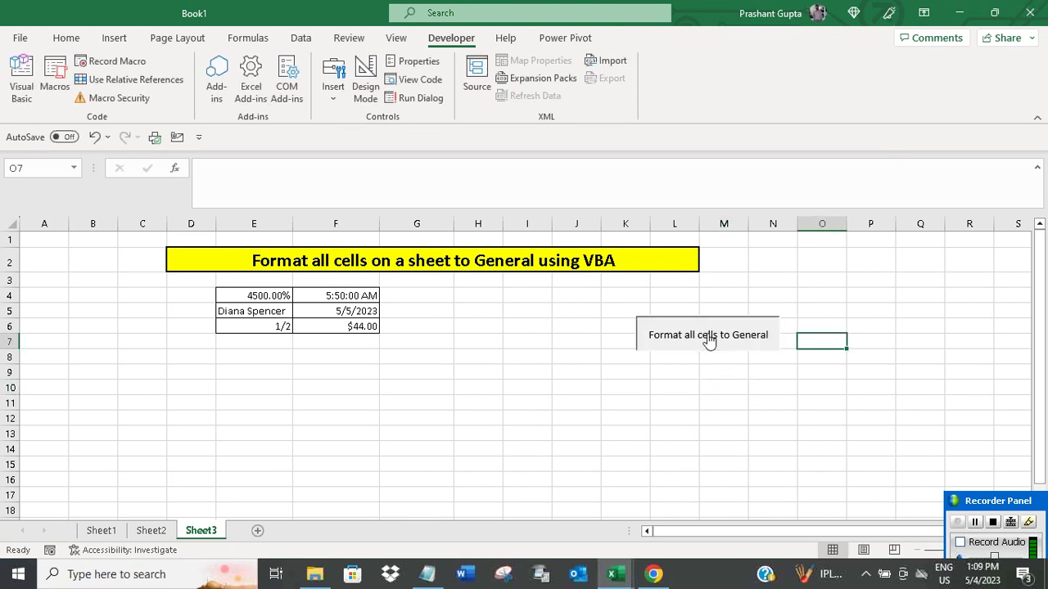
click(567, 373)
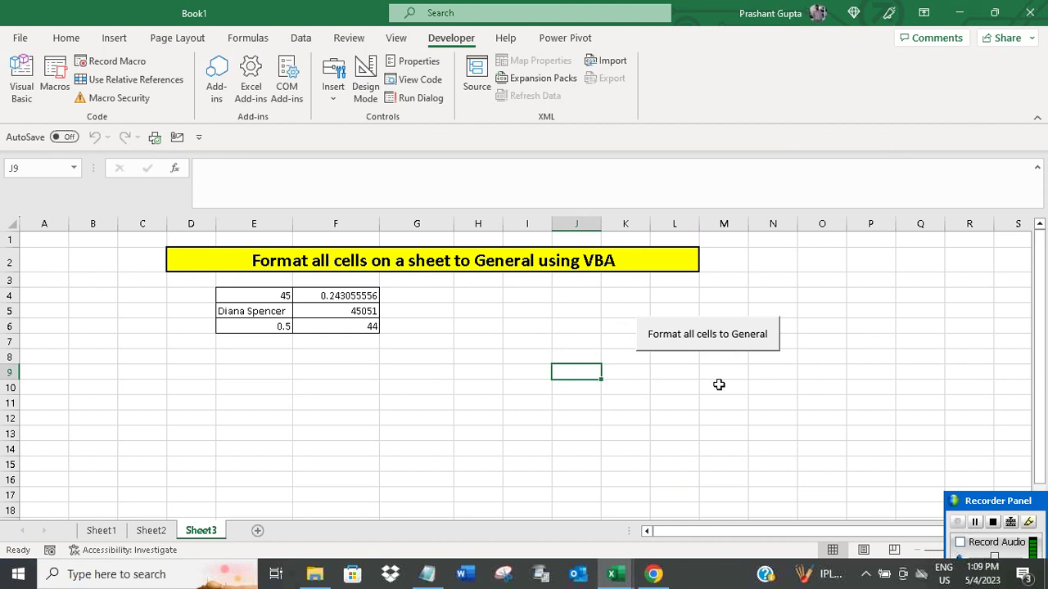
Step: Append 'And, we got it.' plus a blank line to the Notepad notes, then bring back the FormatToGeneral code
mouse_move(614, 574)
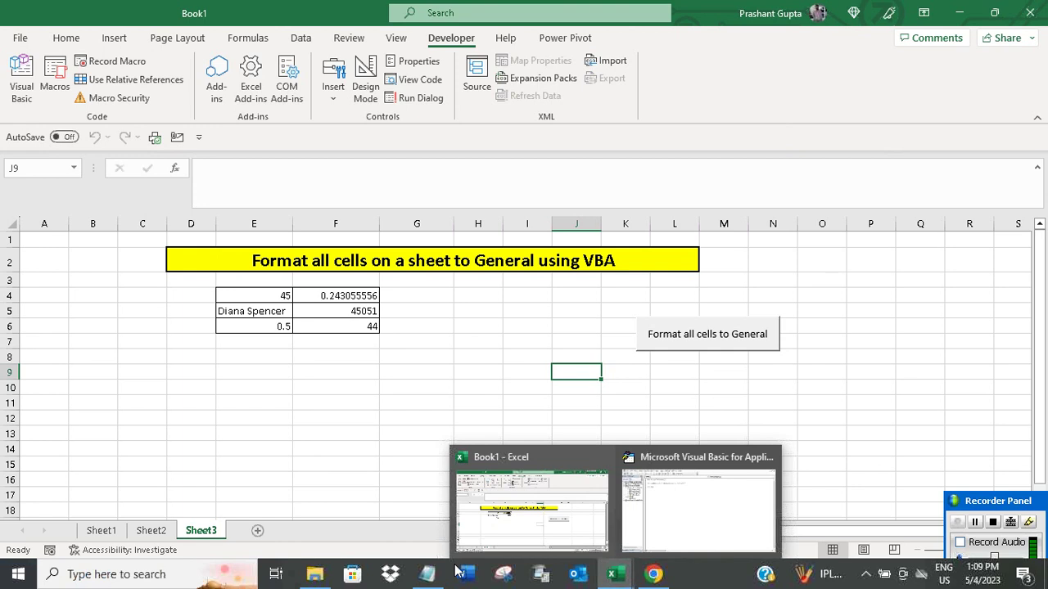
mouse_move(427, 573)
click(430, 511)
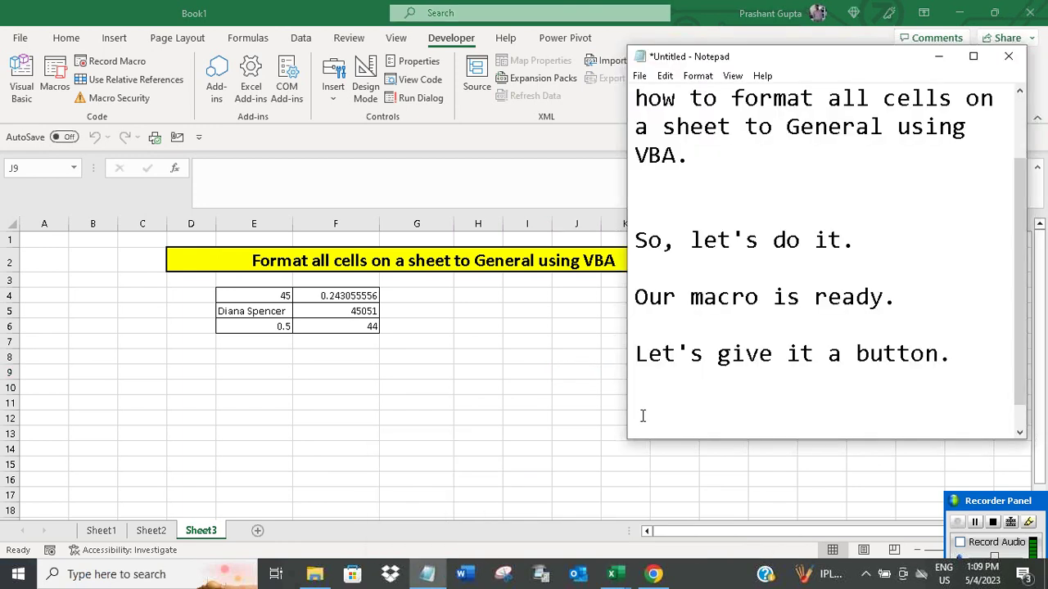
key(Return)
text(And,)
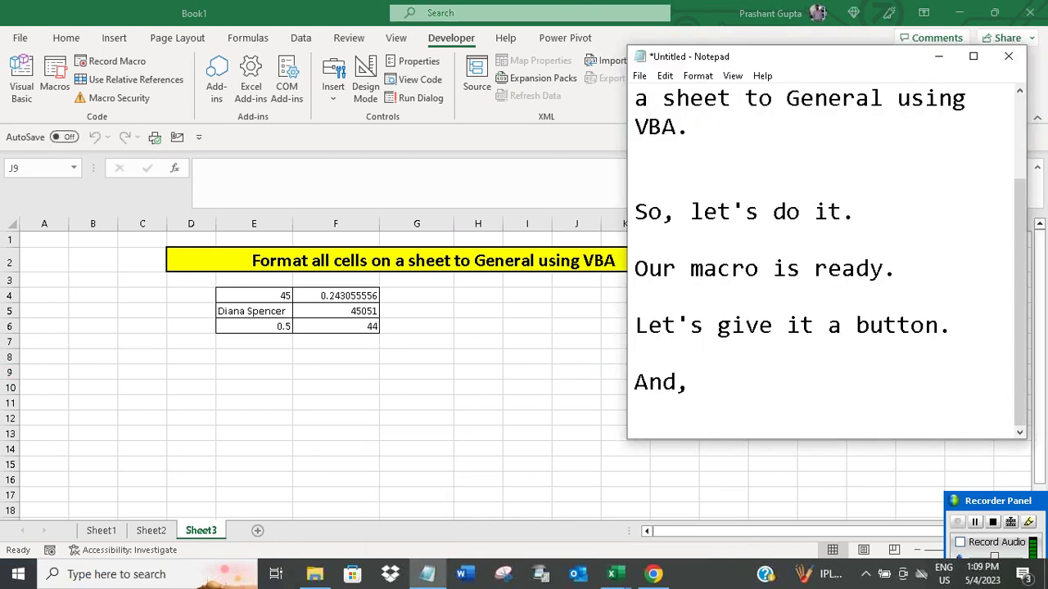
text( we got it.)
key(Return)
key(Return)
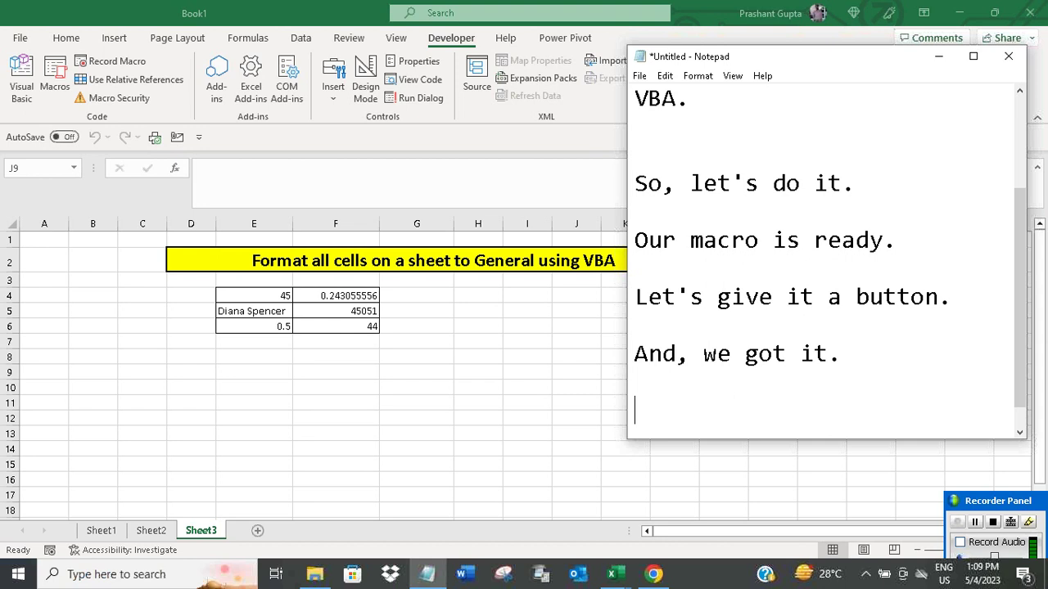
mouse_move(612, 574)
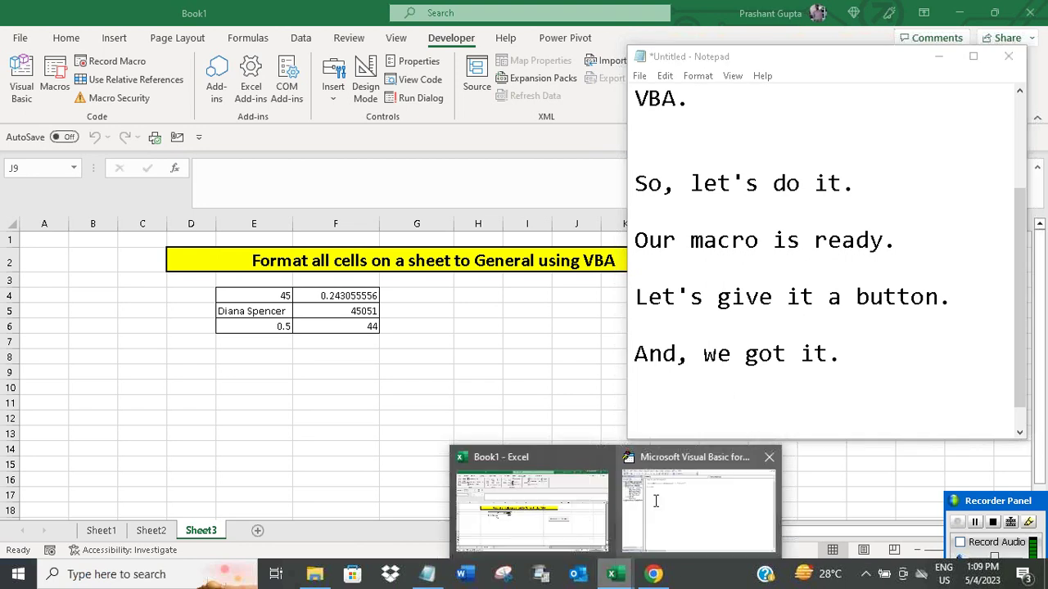
click(652, 501)
Step: Copy the FormatToGeneral macro code and paste it below the closing line in Notepad
drag(227, 151, 185, 93)
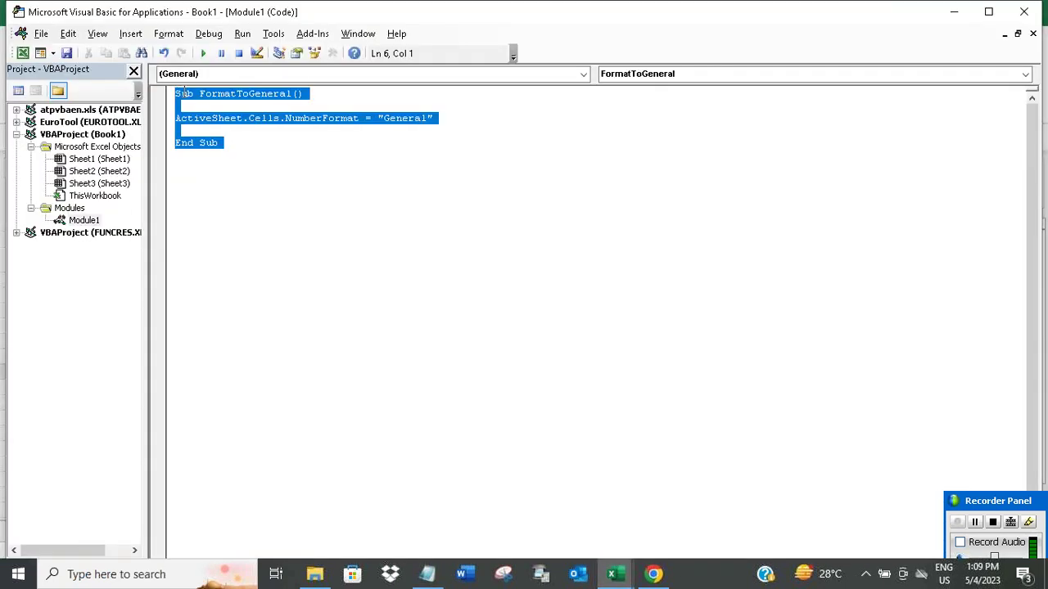
right_click(181, 99)
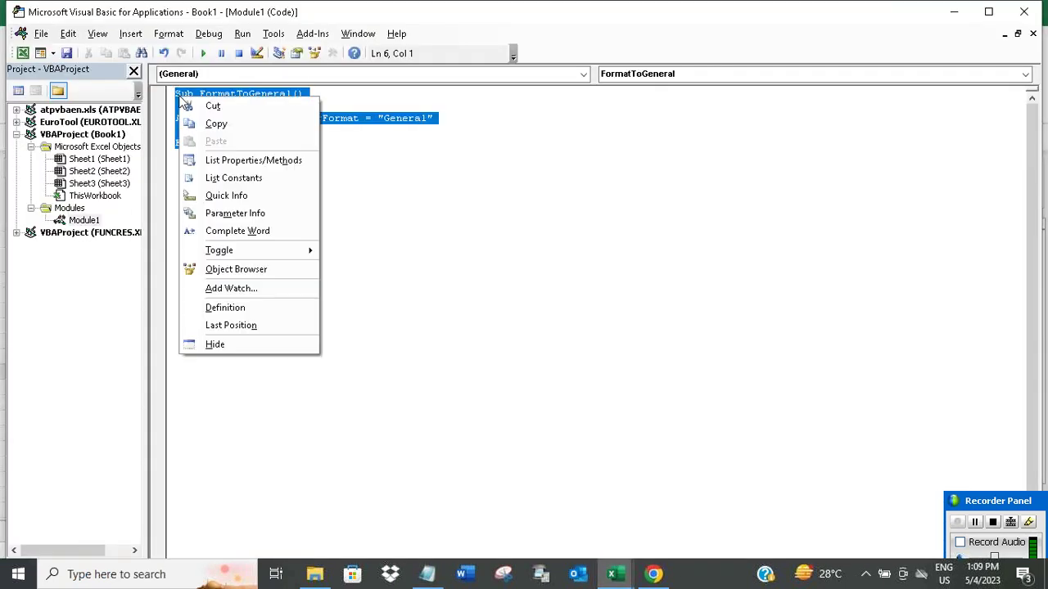
click(215, 123)
click(428, 574)
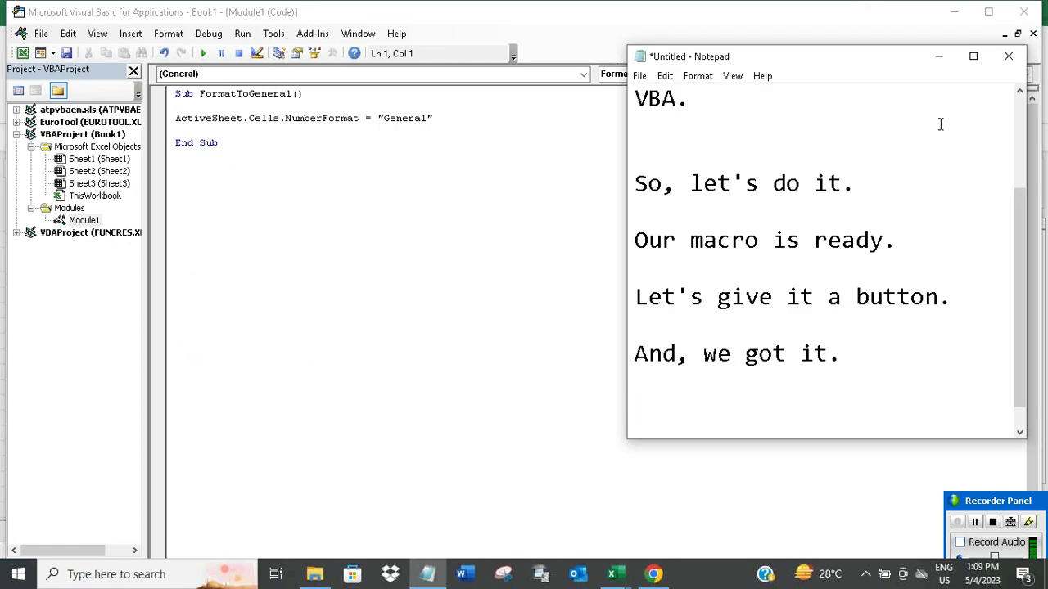
scroll(924, 153, down, 1)
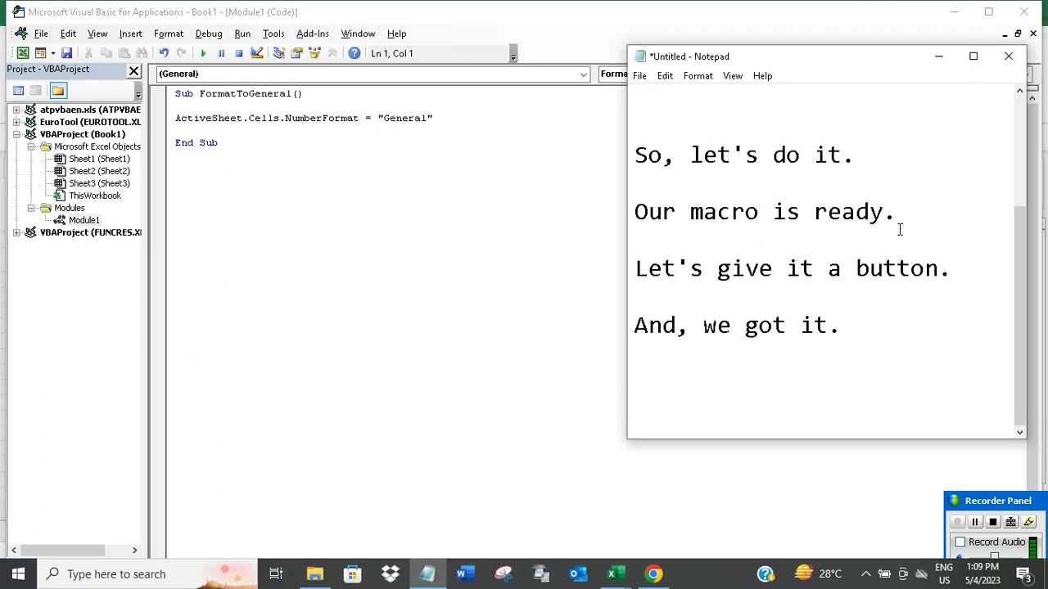
key(Return)
key(Return)
key(ctrl+v)
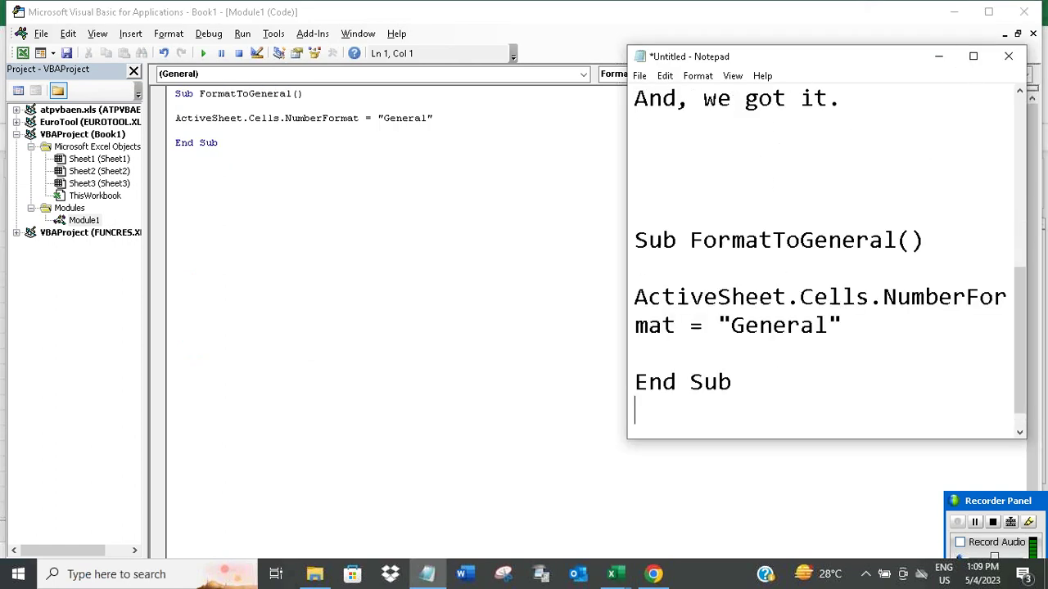
Step: Review the pasted code in a maximized Notepad, then return to the Excel Sheet3 worksheet
click(974, 55)
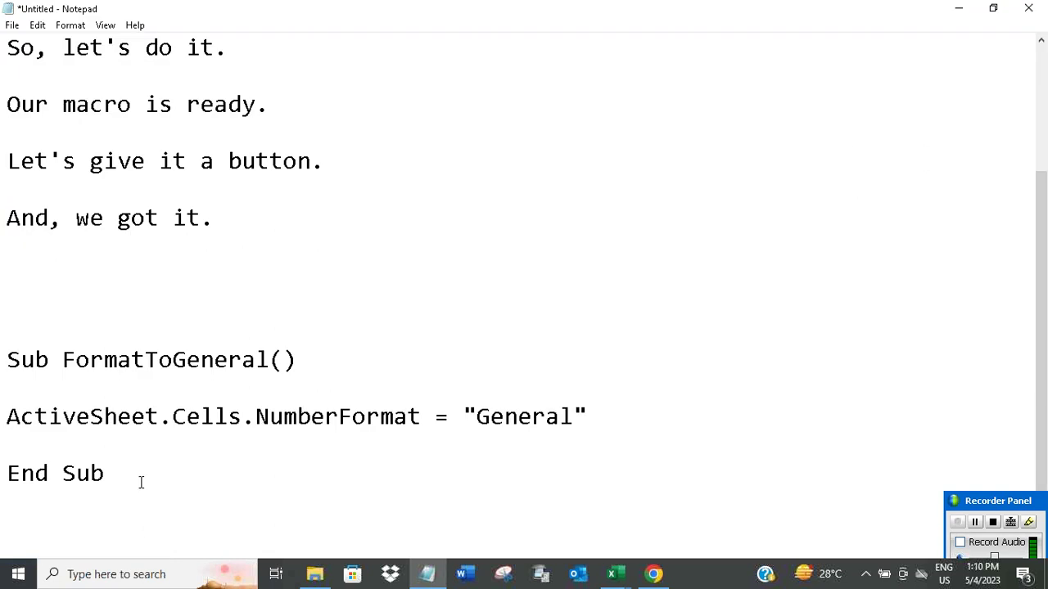
scroll(140, 484, down, 1)
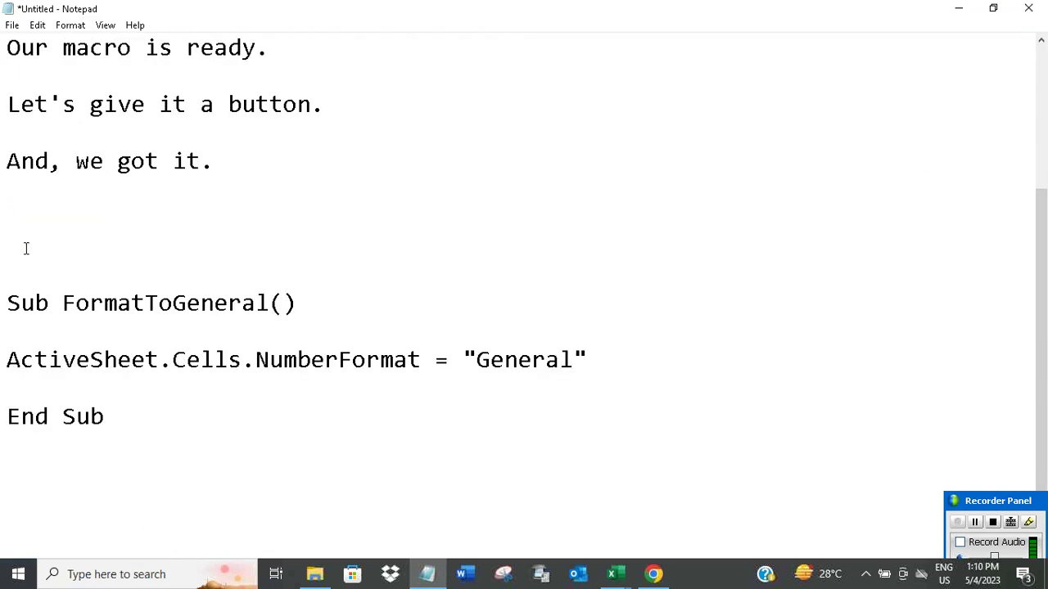
scroll(25, 248, down, 1)
scroll(21, 285, up, 2)
scroll(22, 289, down, 2)
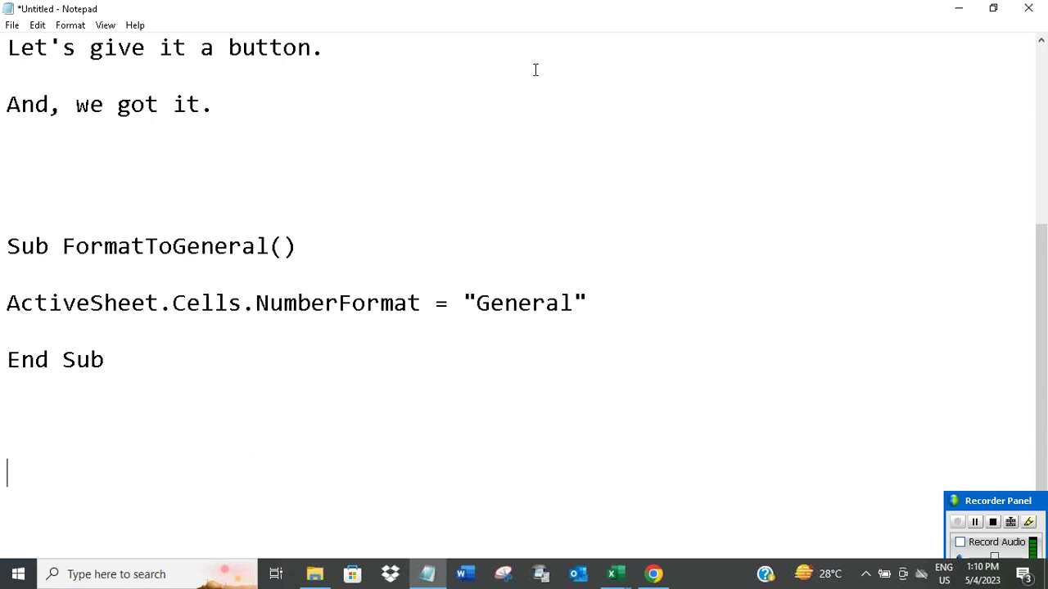
click(995, 10)
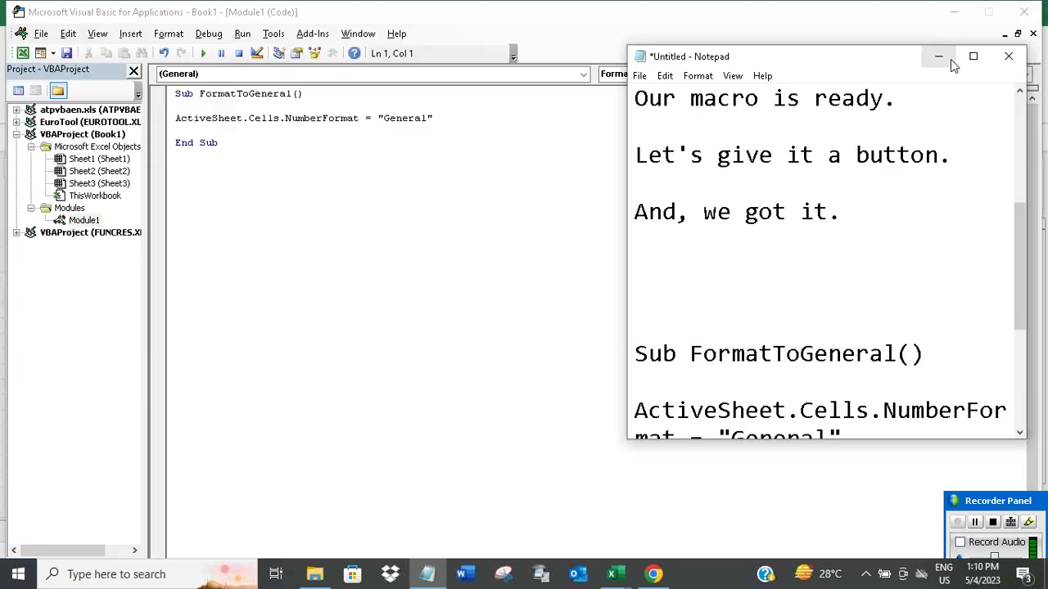
click(950, 59)
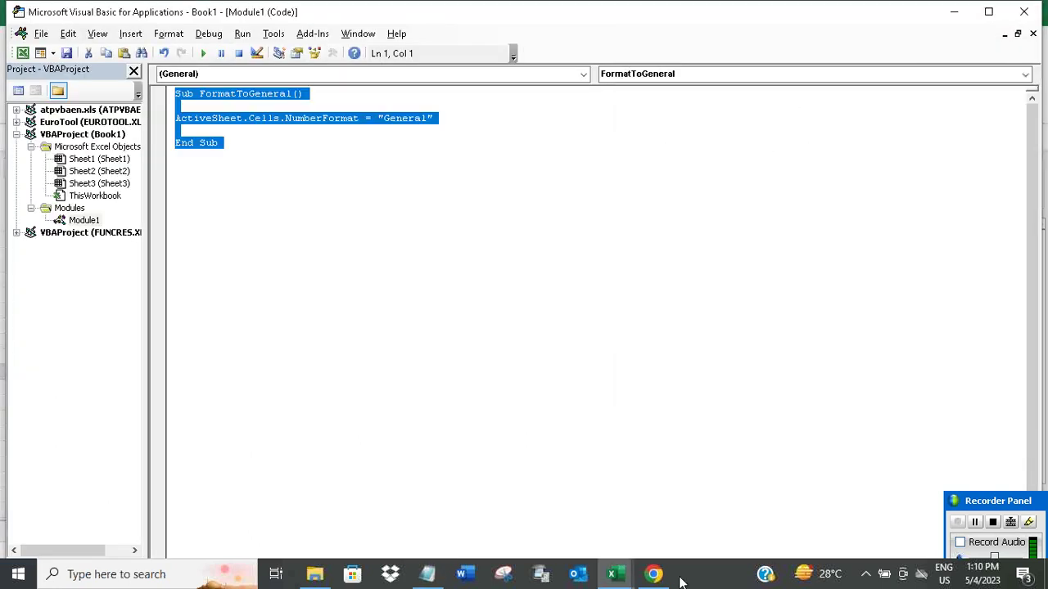
click(548, 401)
key(alt+F11)
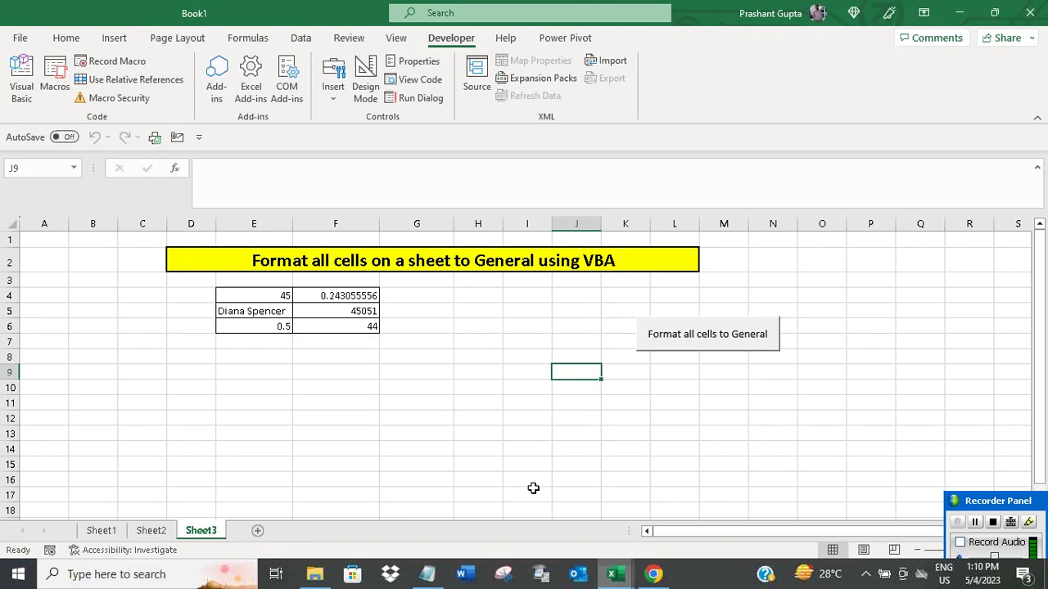